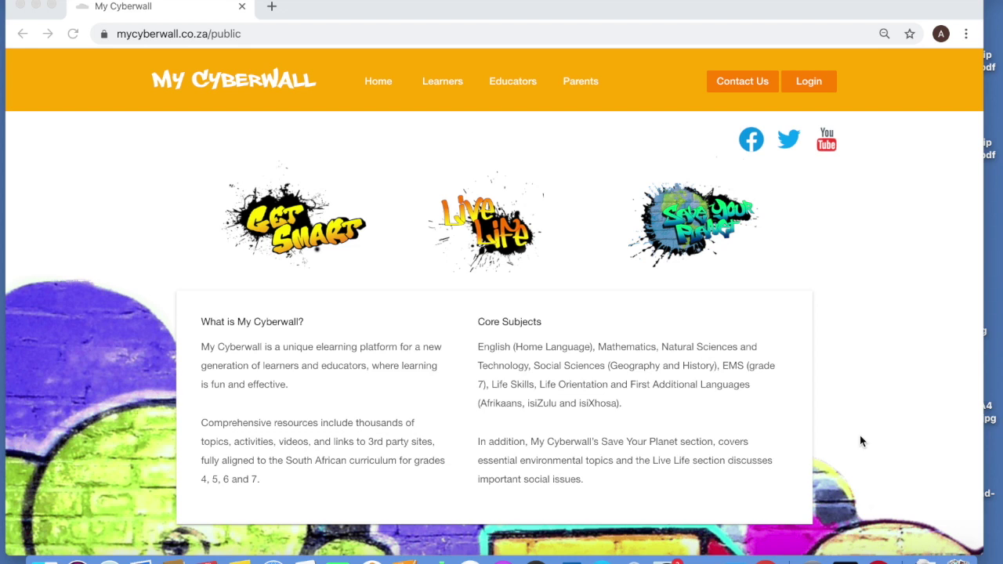
Open the login page from the public home page's top navigation
left_click(799, 79)
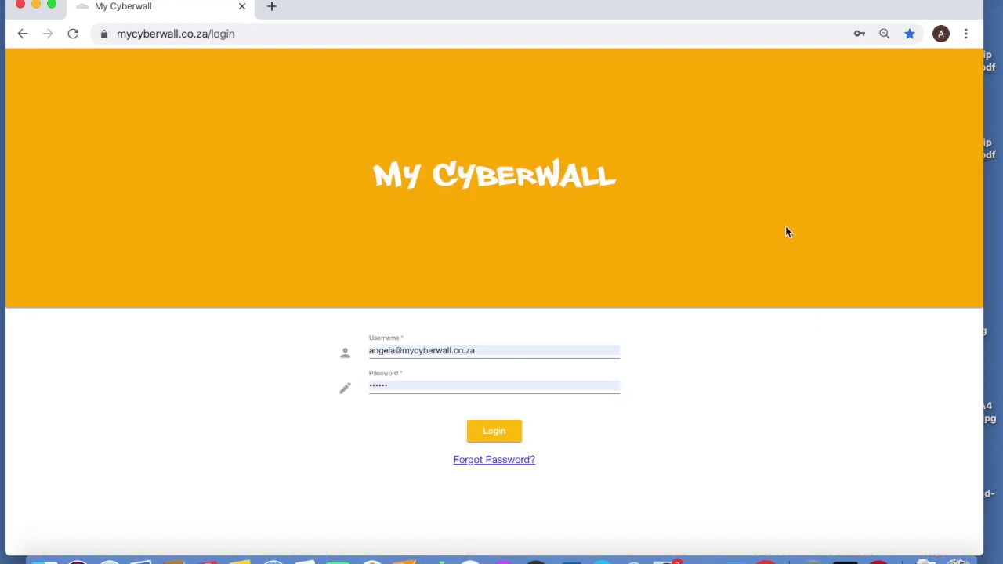
Replace the prefilled credentials with the educator's username and password and log in
left_click(494, 351)
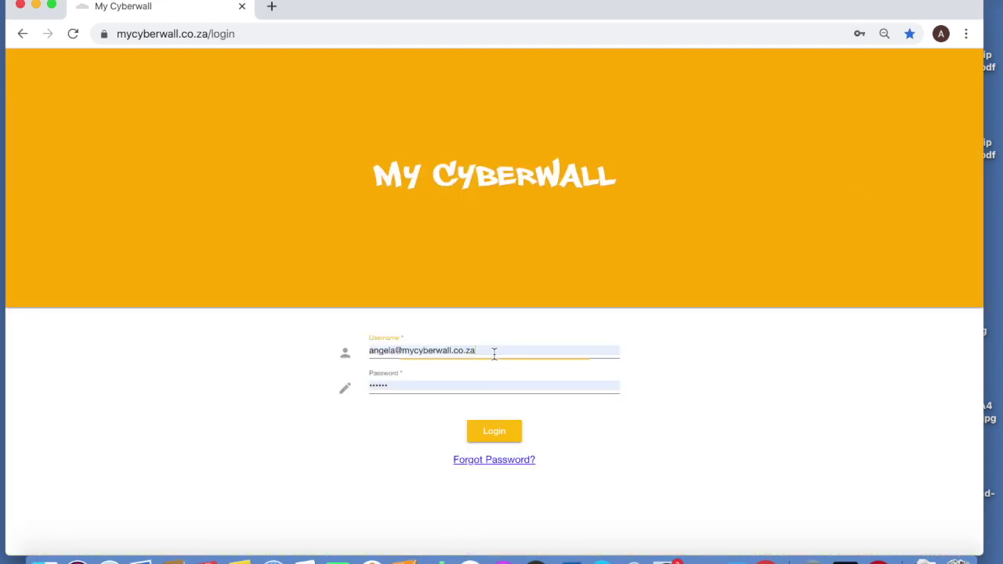
left_click_drag(494, 351, 360, 354)
key("BackSpace")
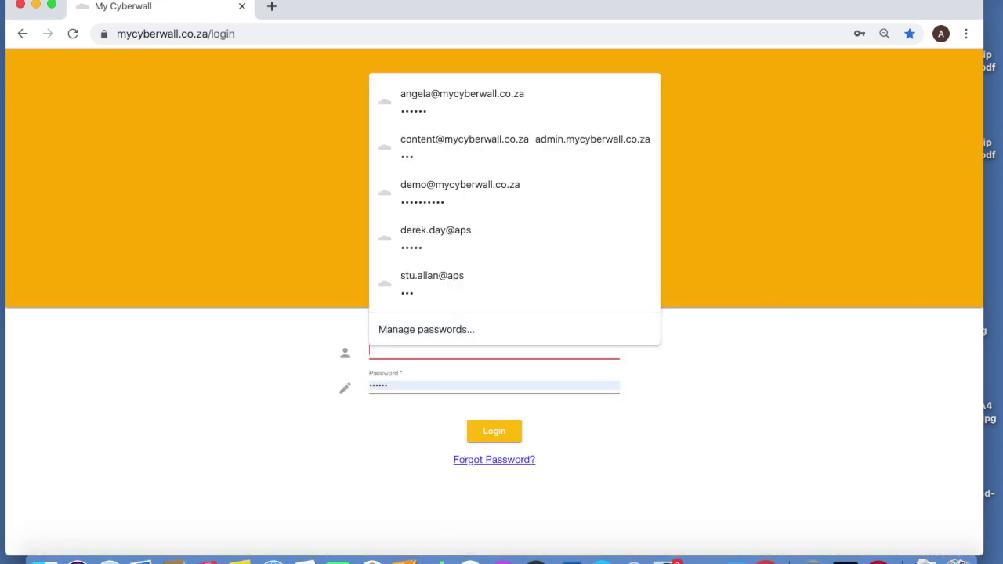
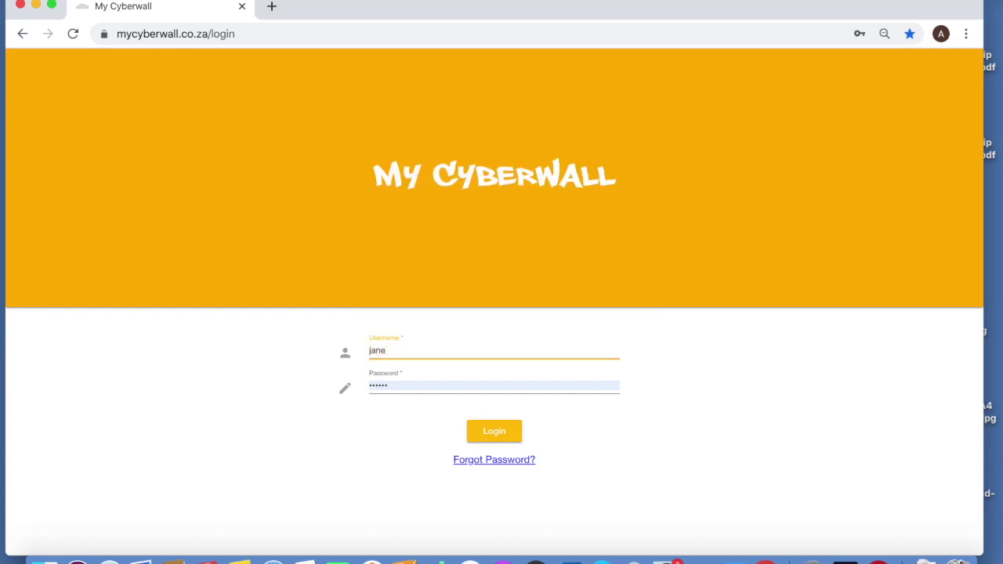
left_click(418, 385)
key("BackSpace")
key("BackSpace")
key("BackSpace")
key("BackSpace")
key("BackSpace")
key("BackSpace")
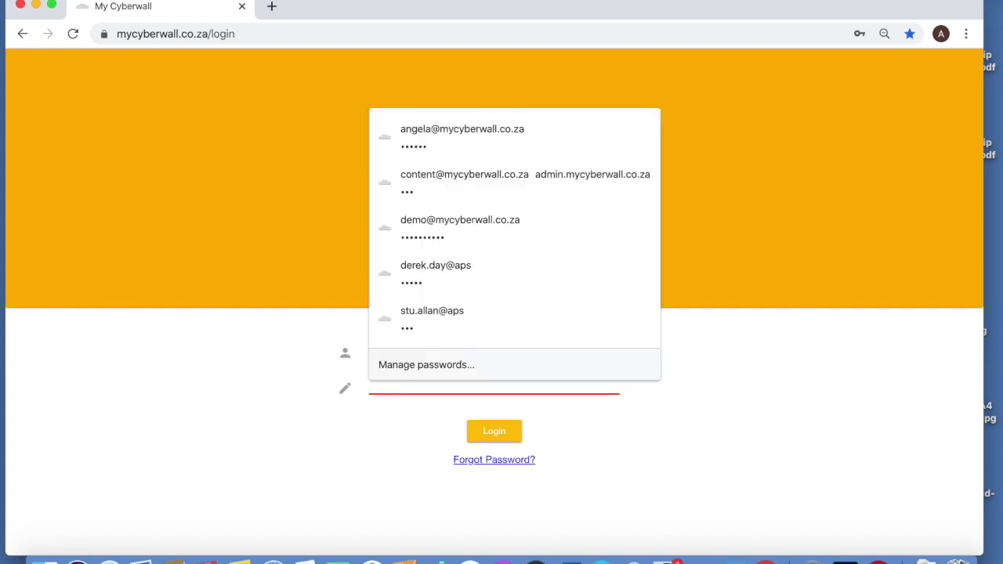
type("a•••")
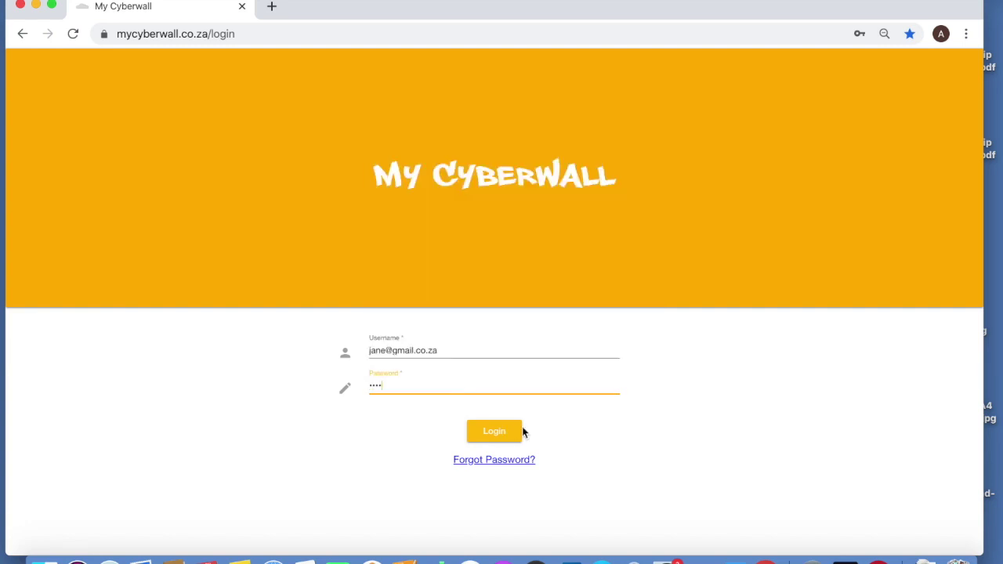
left_click(506, 432)
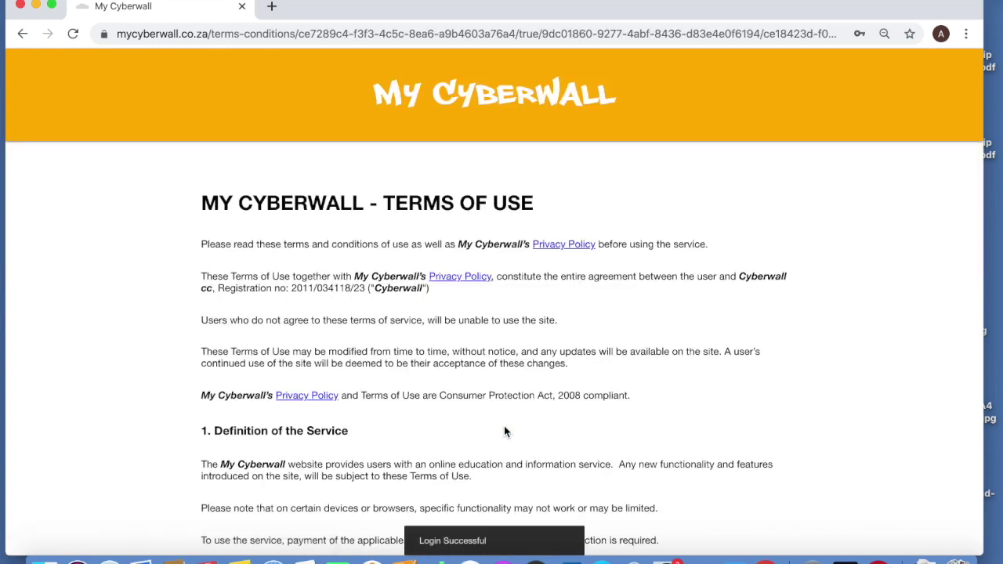
Accept the Terms and Conditions at the bottom of the Terms of Use page
scroll(504, 432, "down", 2)
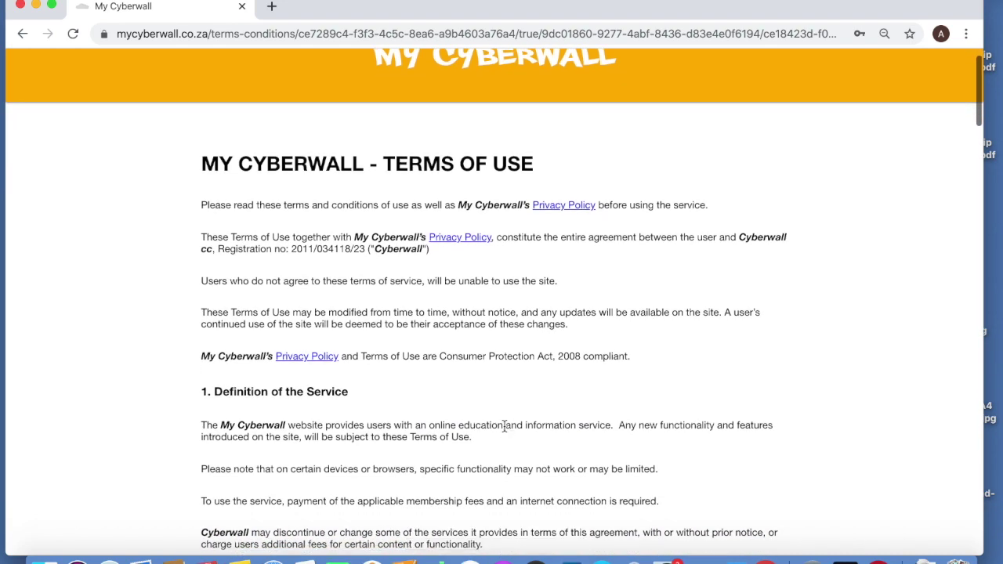
scroll(504, 427, "up", 1)
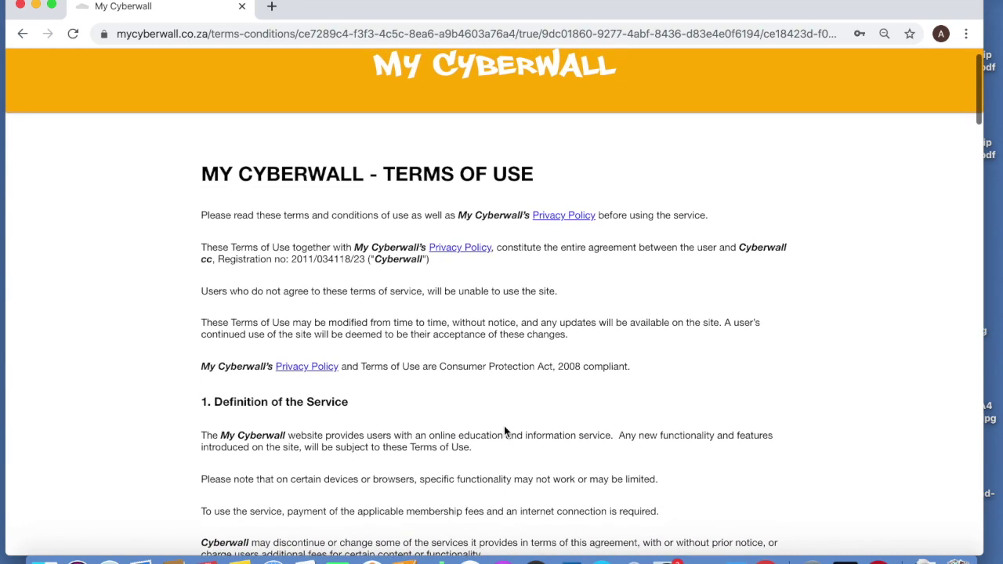
scroll(505, 428, "down", 1)
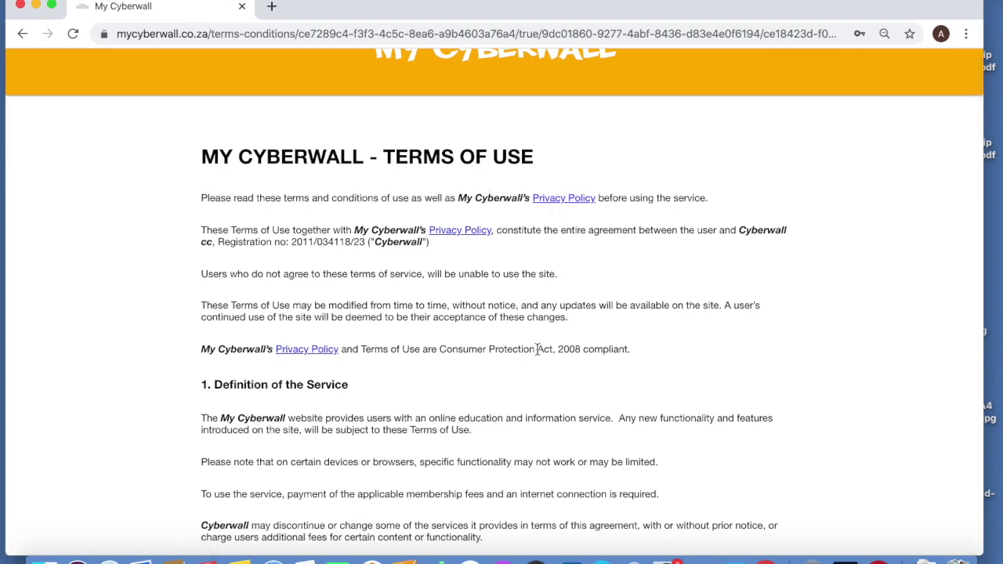
scroll(537, 349, "down", 10)
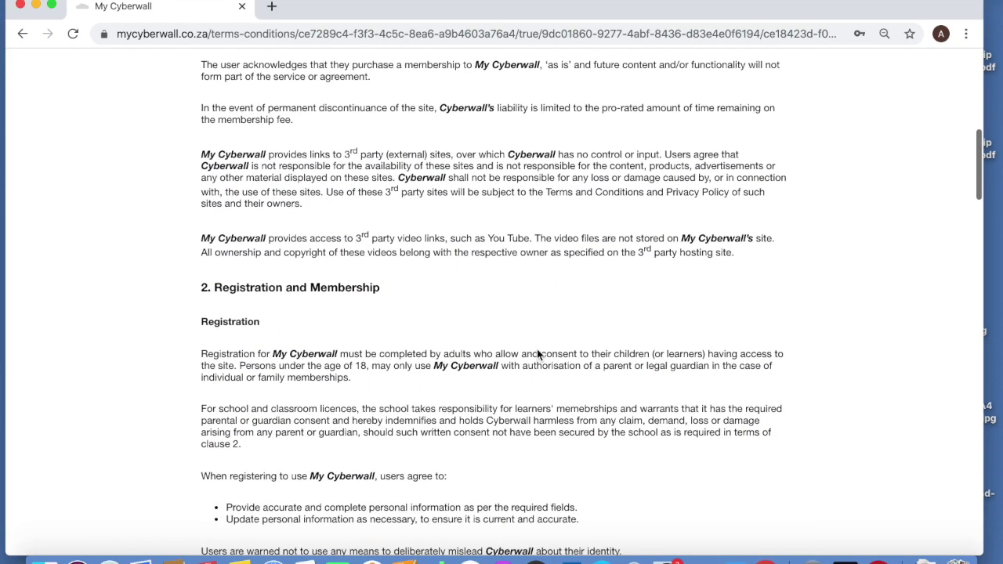
scroll(537, 354, "down", 20)
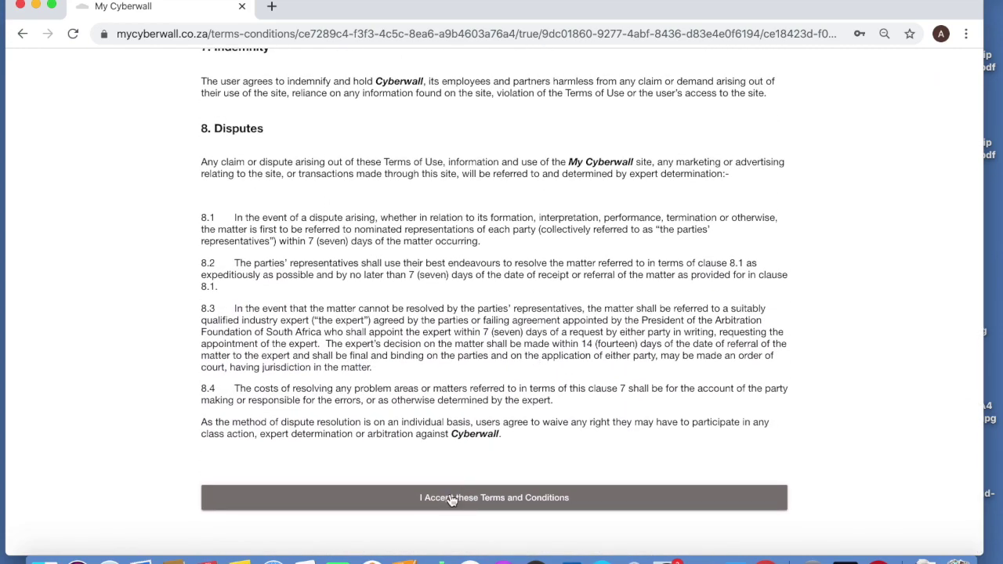
left_click(452, 498)
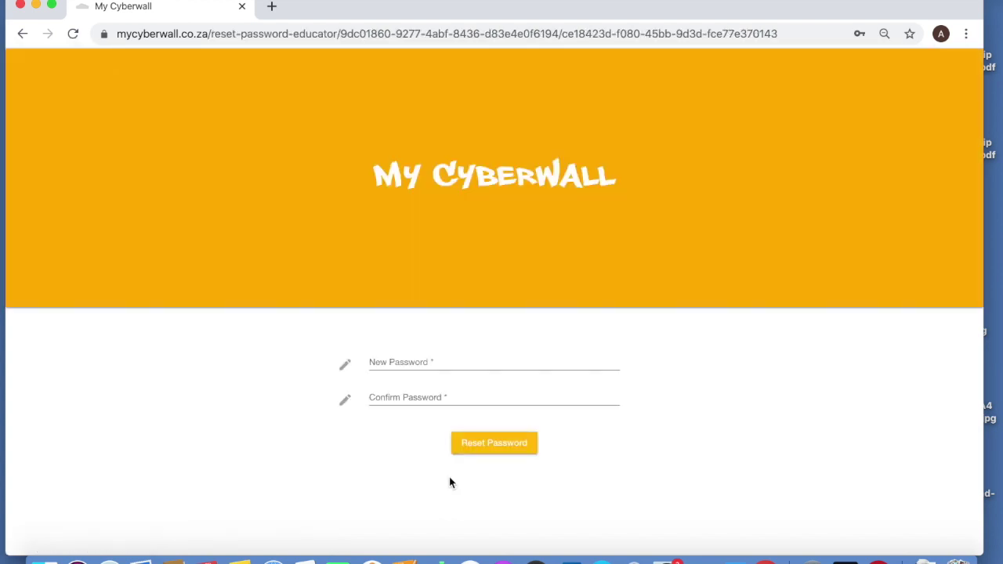
Enter a new educator password, confirm it, and submit the password reset
left_click(406, 363)
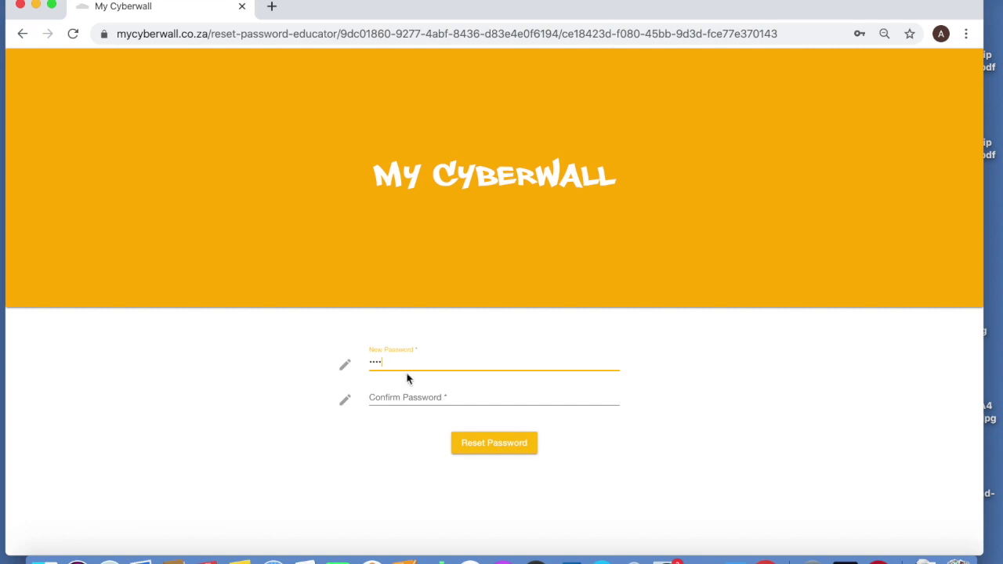
left_click(404, 396)
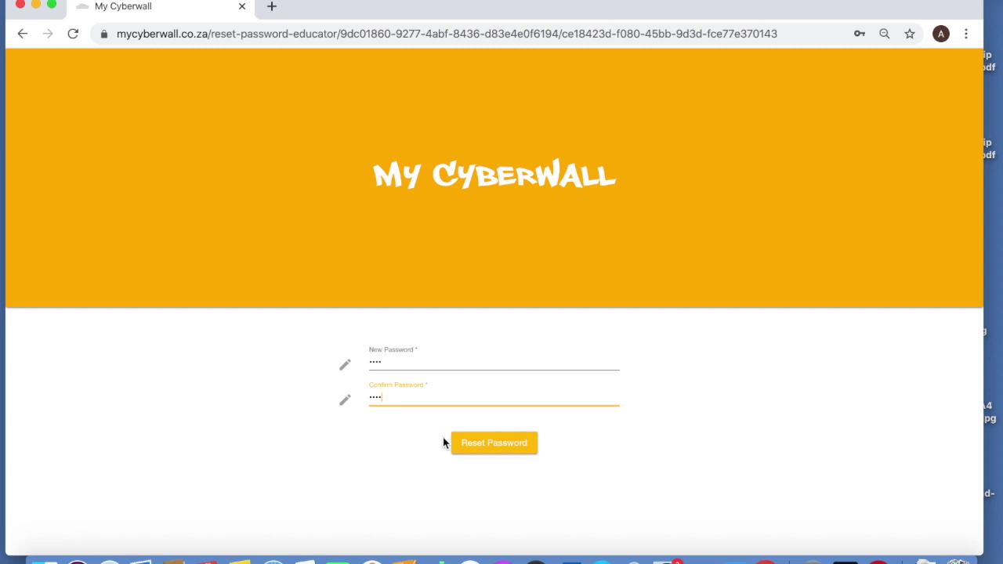
left_click(481, 443)
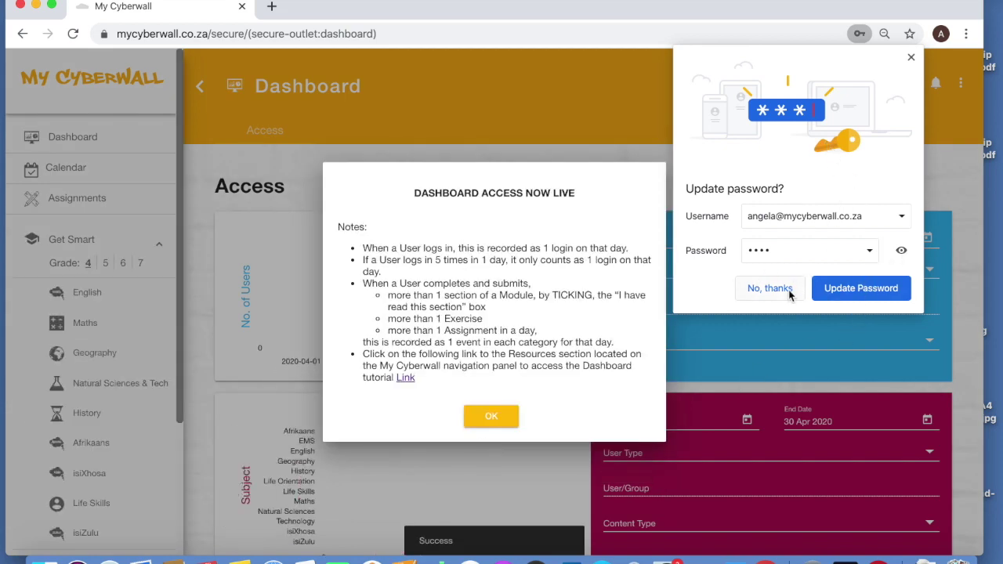
Decline Chrome's password update and dismiss the 'Dashboard Access Now Live' notice
left_click(772, 288)
left_click(498, 415)
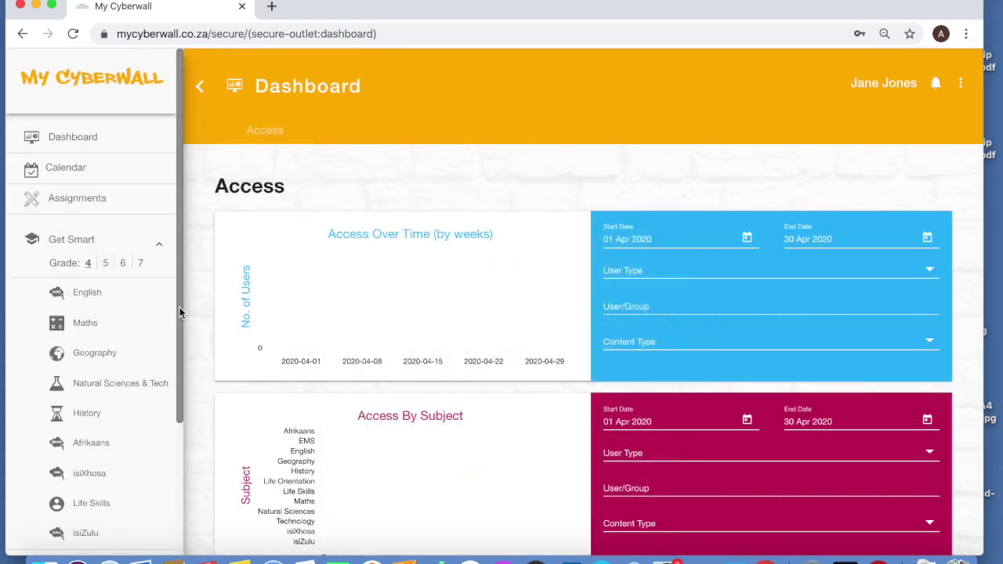
left_click_drag(180, 311, 181, 485)
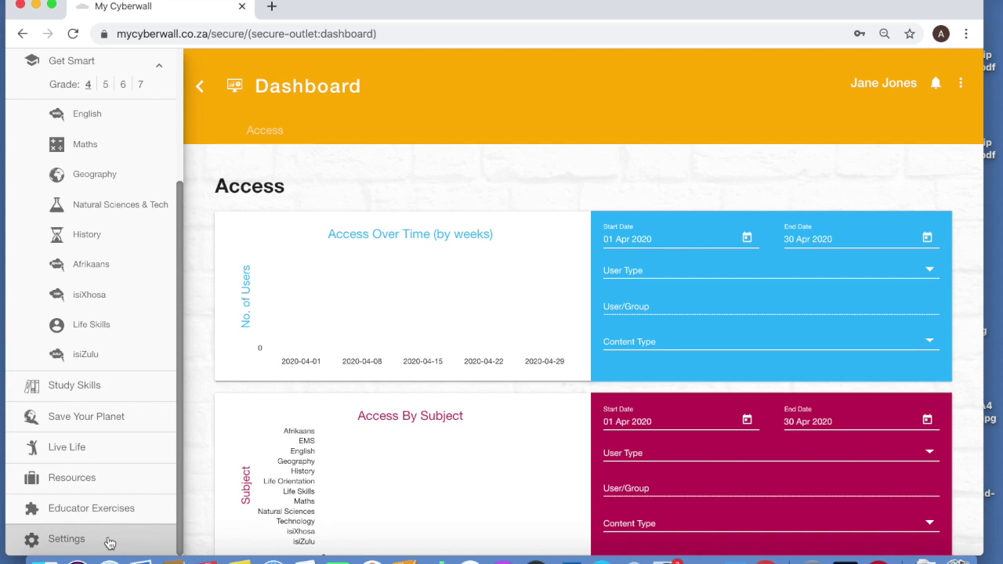
left_click(109, 541)
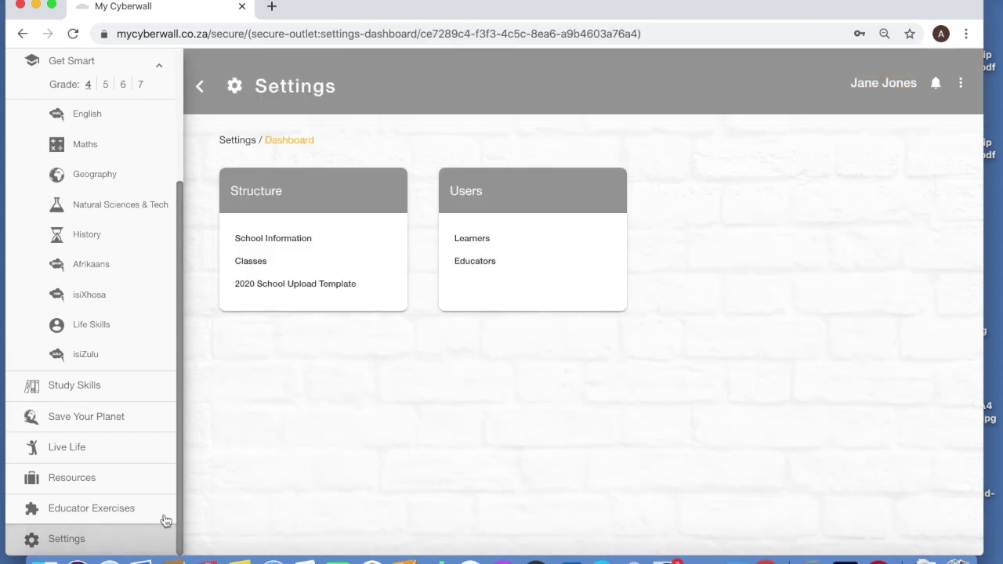
left_click(200, 86)
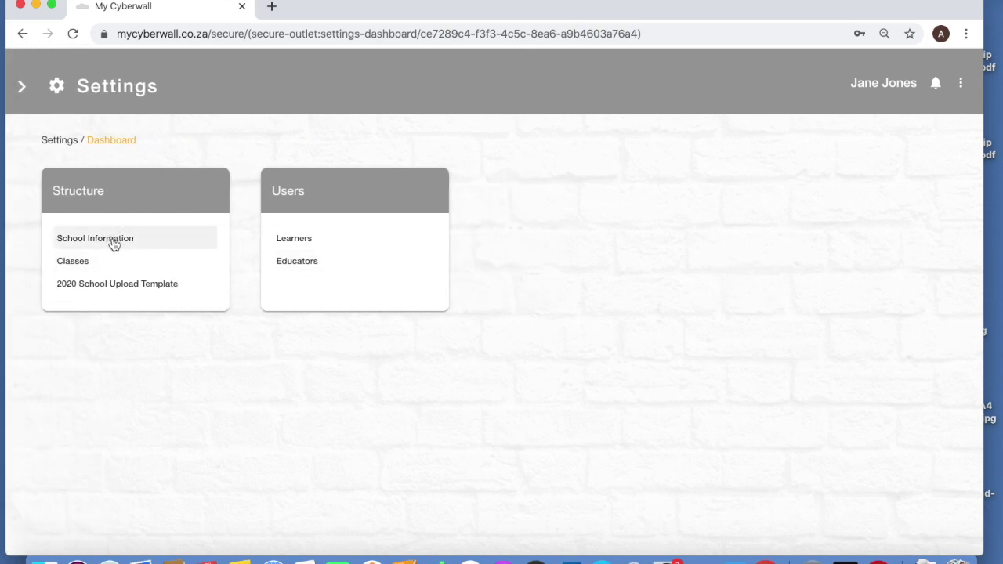
left_click(113, 245)
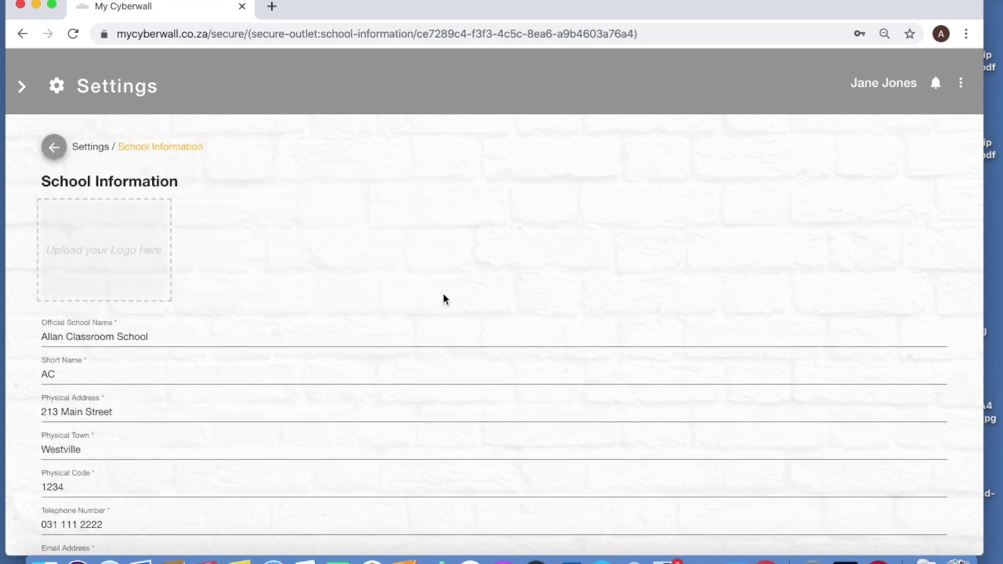
scroll(443, 297, "down", 3)
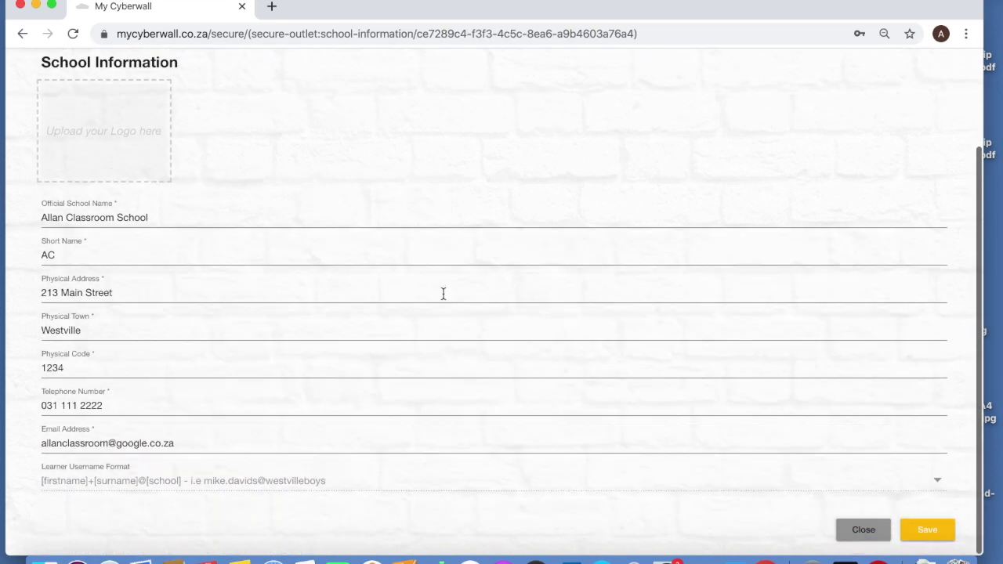
scroll(443, 293, "up", 1)
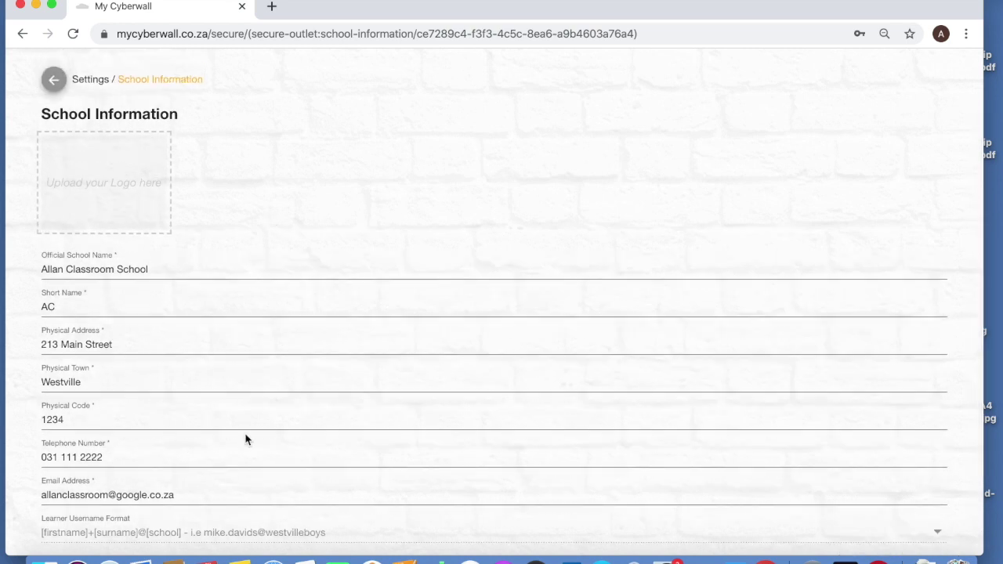
scroll(245, 440, "down", 1)
scroll(222, 217, "up", 2)
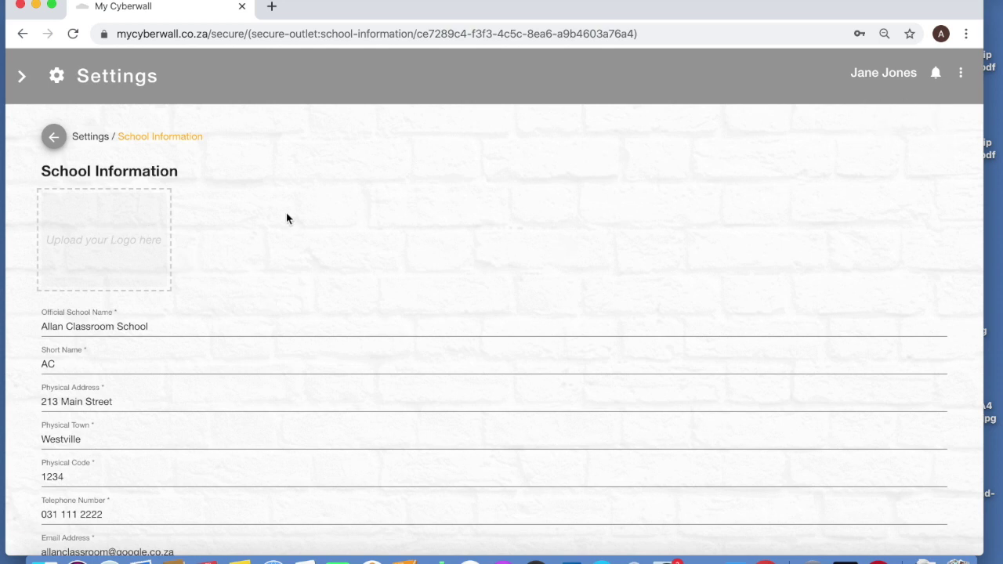
left_click(106, 234)
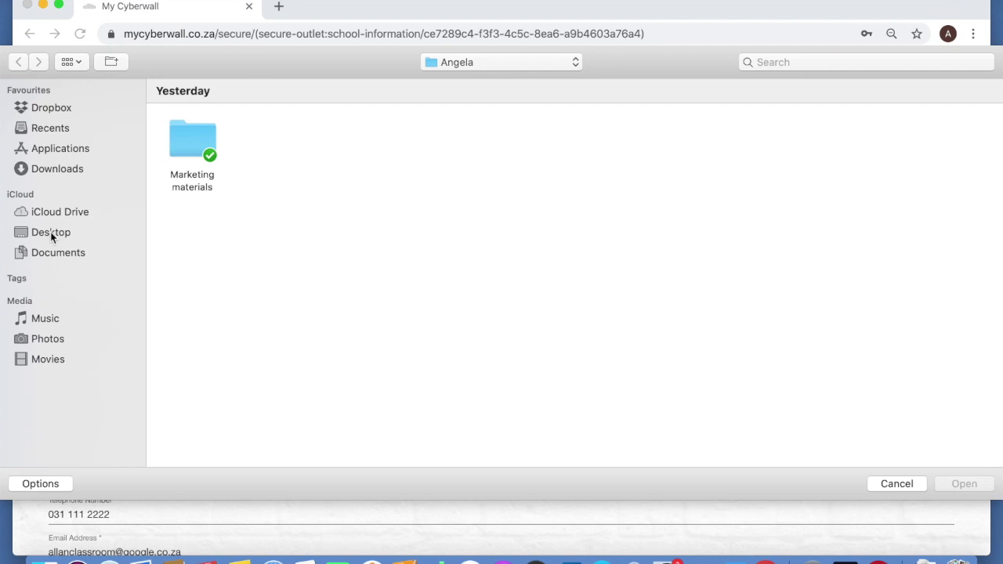
Choose download.jpeg from the Downloads folder as the school logo
left_click(38, 174)
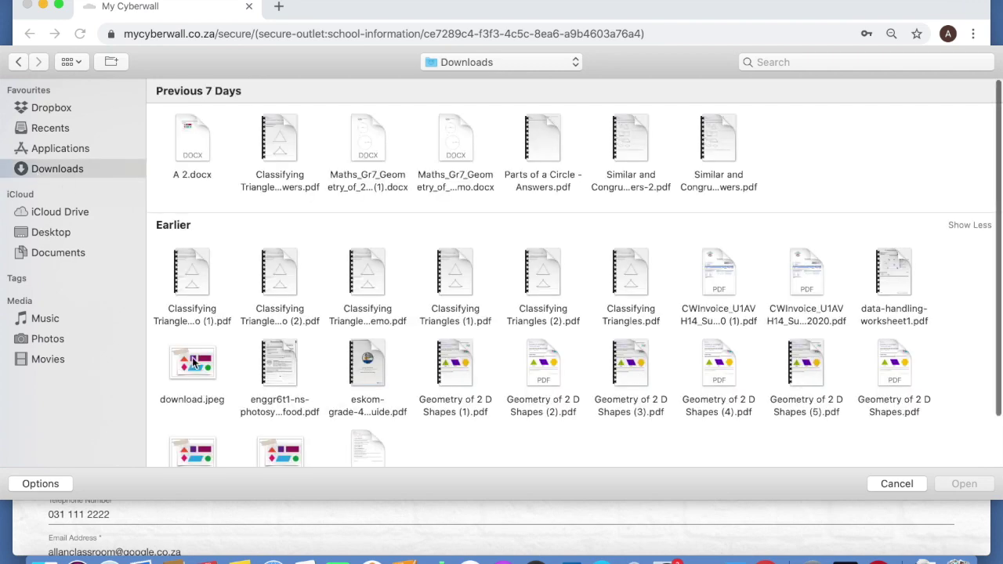
left_click(193, 363)
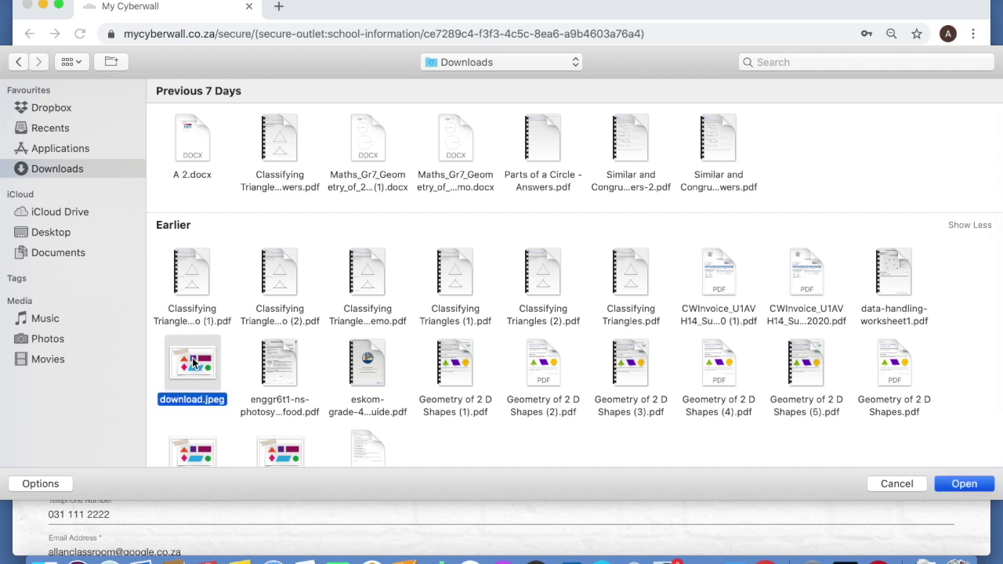
double_click(194, 362)
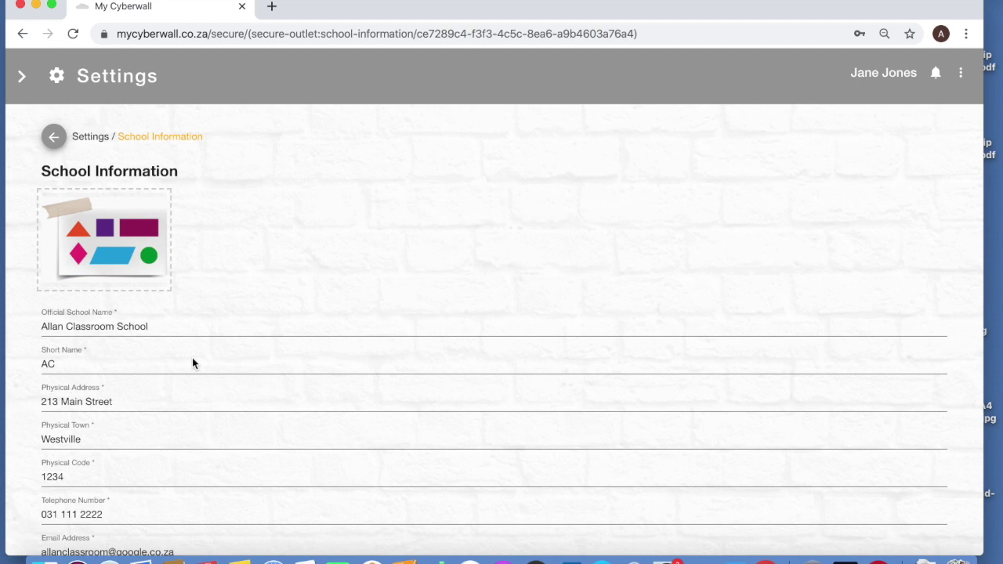
Save the School Information page with its new logo, then go to the Educators list
scroll(342, 307, "down", 1)
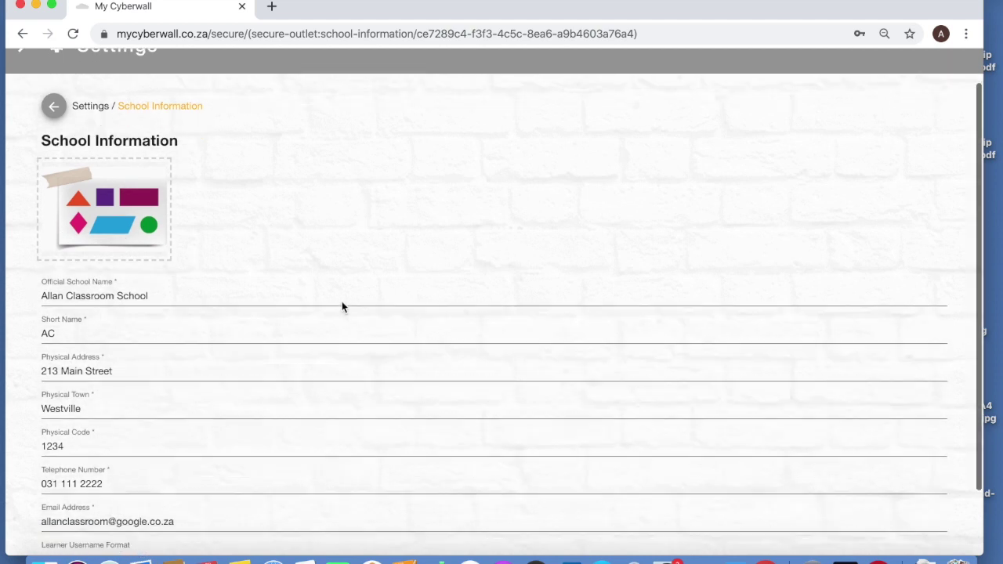
scroll(342, 307, "down", 3)
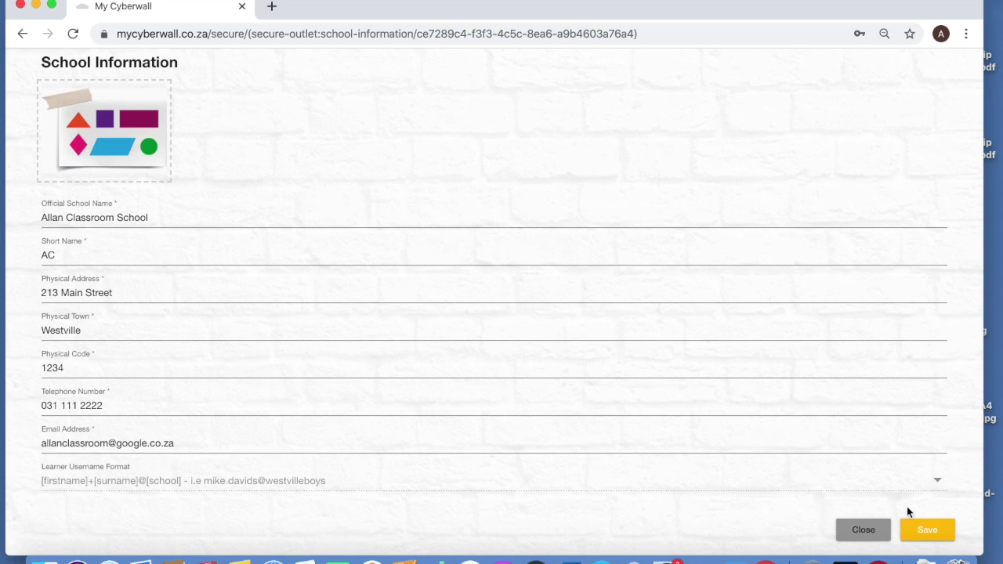
left_click(930, 531)
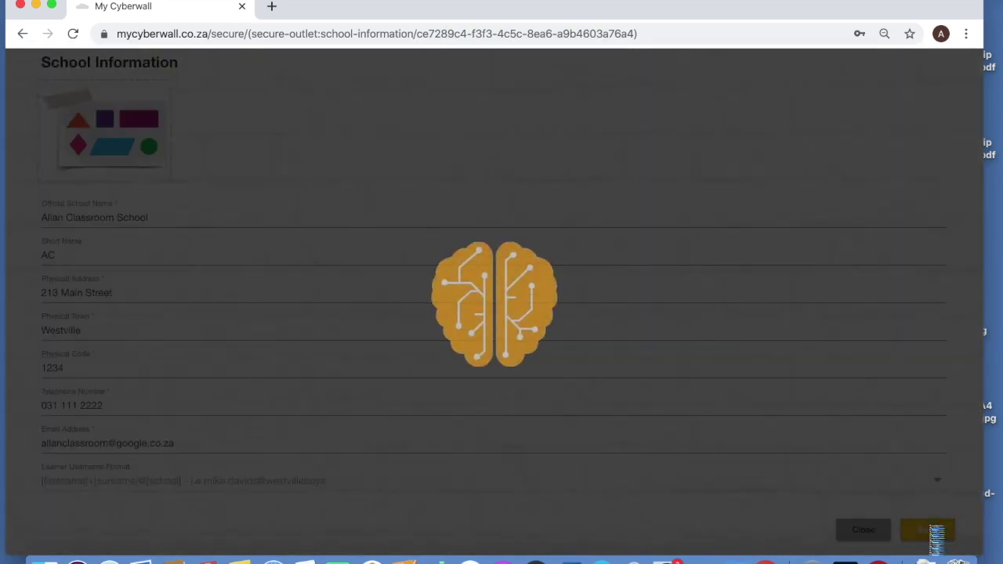
scroll(657, 387, "up", 3)
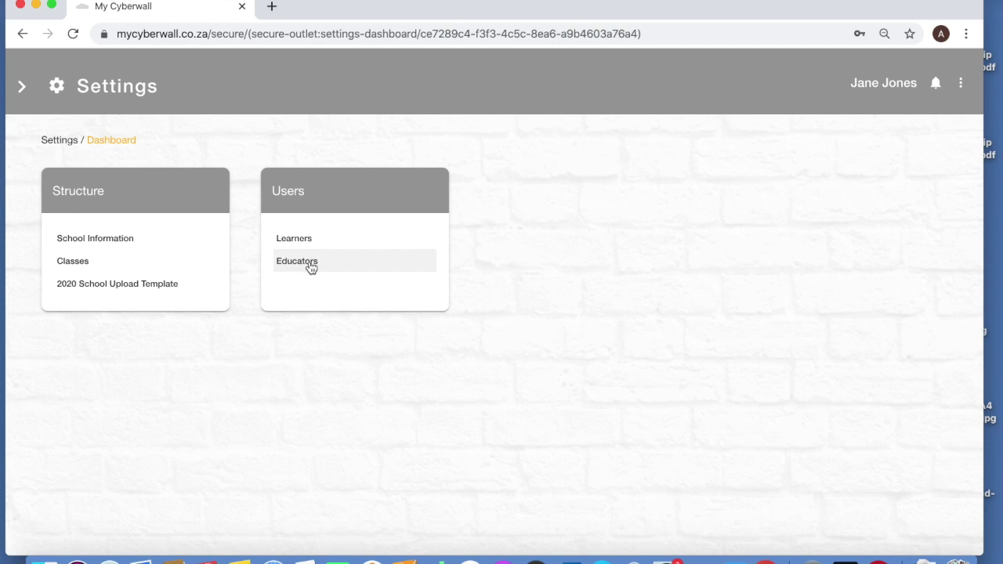
left_click(311, 267)
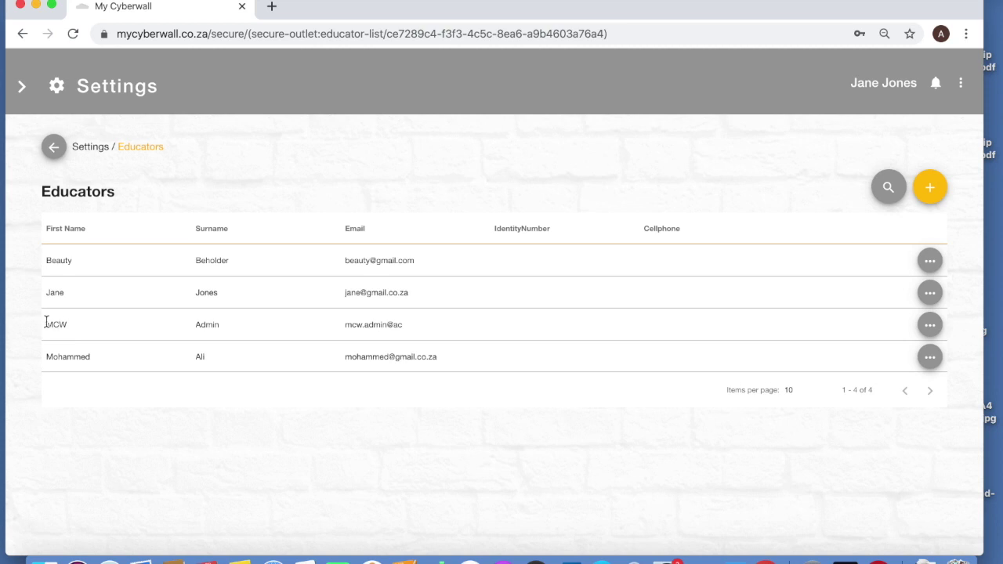
Highlight the first educator's name and open that row's options menu
left_click_drag(46, 324, 74, 330)
left_click(930, 260)
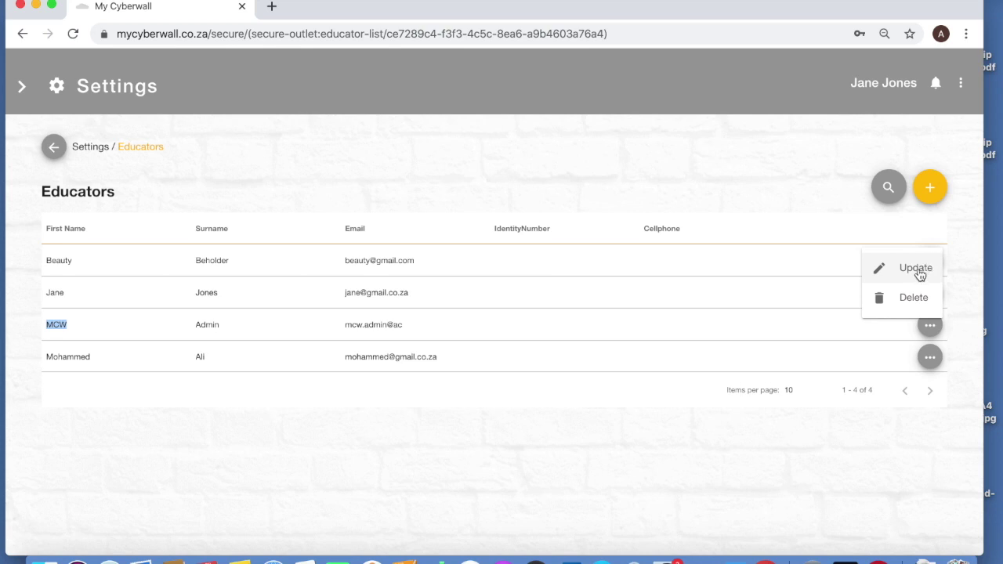
Open the first educator's Update form and its Reset Password dialog
left_click(917, 270)
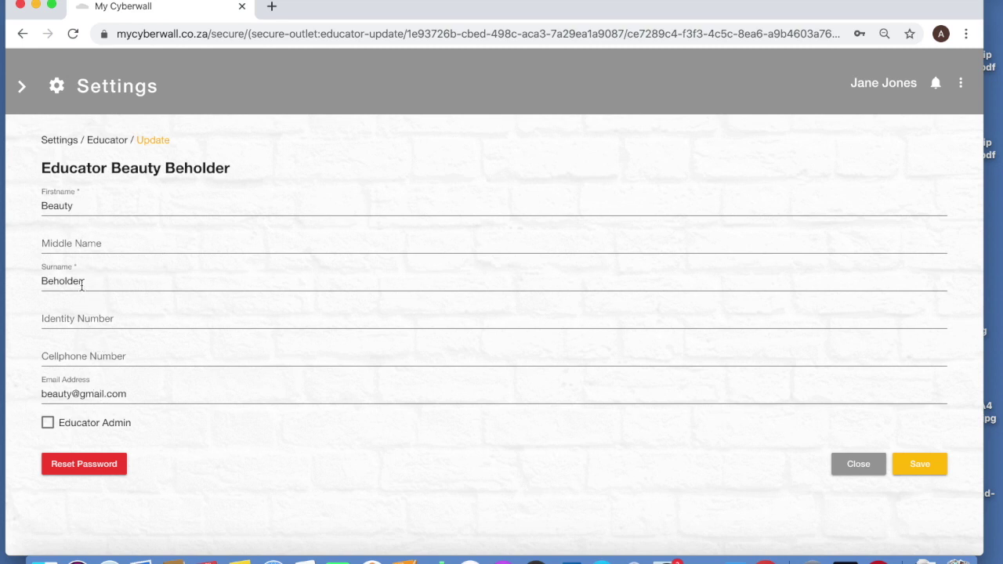
left_click(83, 464)
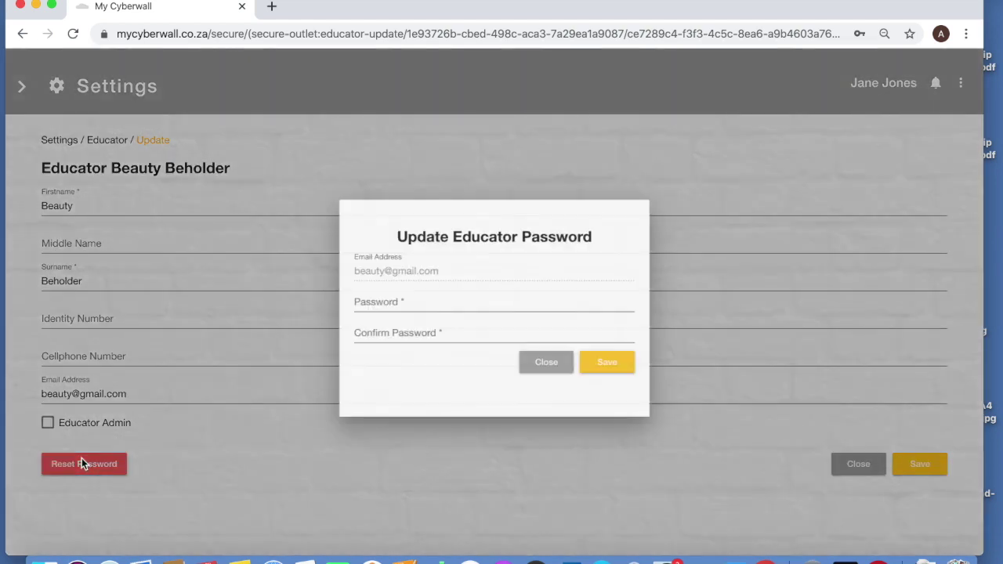
Set and confirm the first educator's new password, then save their record
left_click(372, 295)
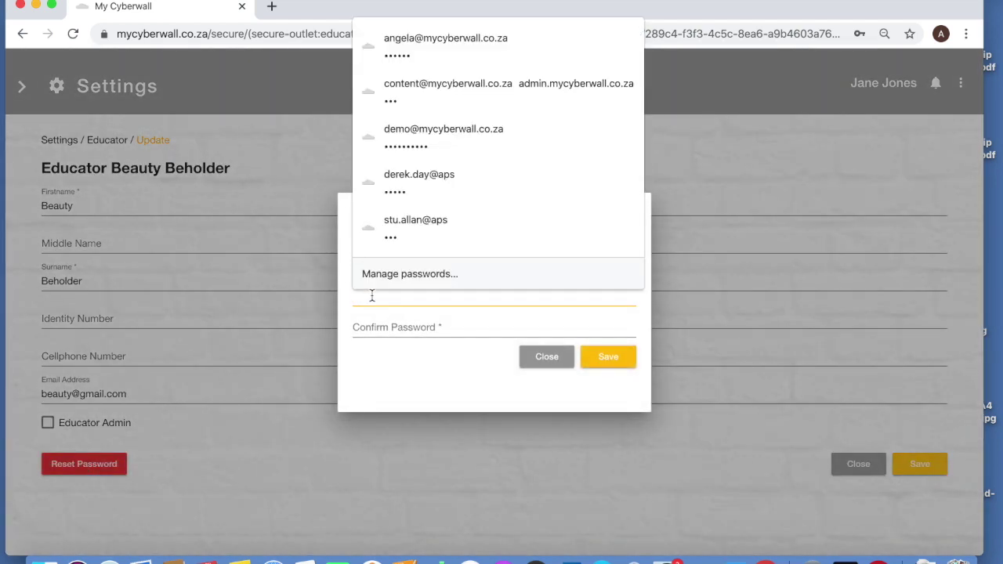
type("••••••")
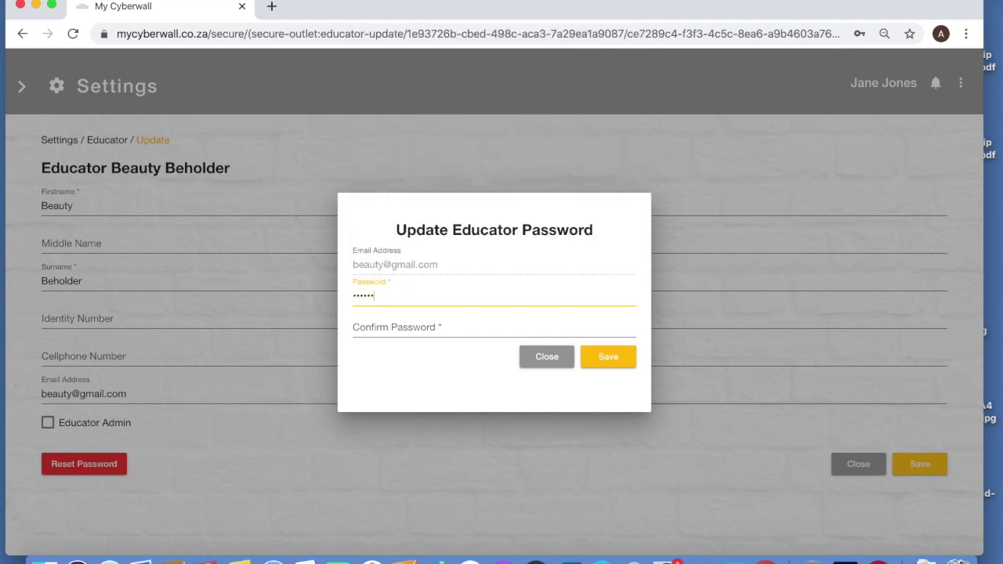
left_click(375, 318)
type("••••")
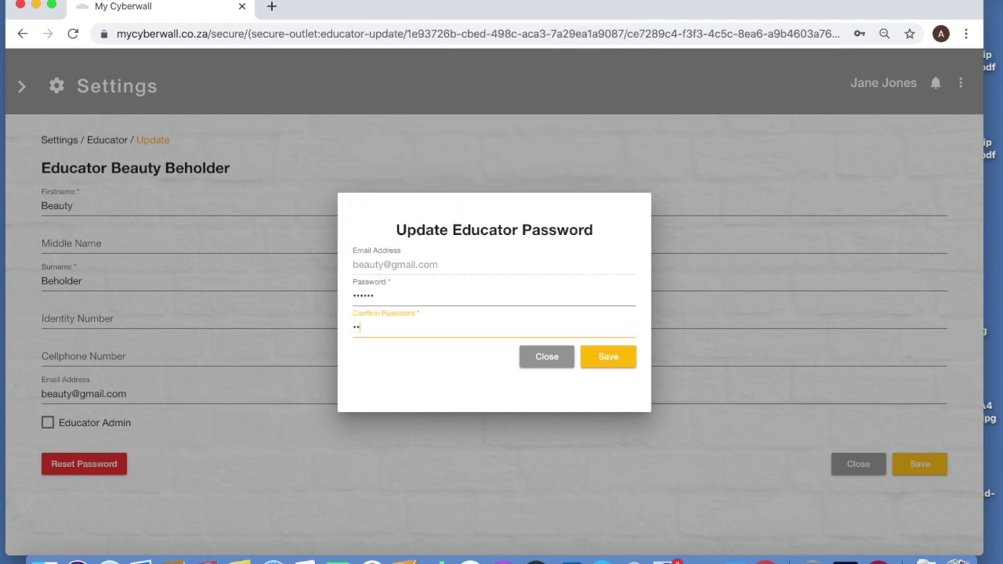
type("••")
left_click(611, 359)
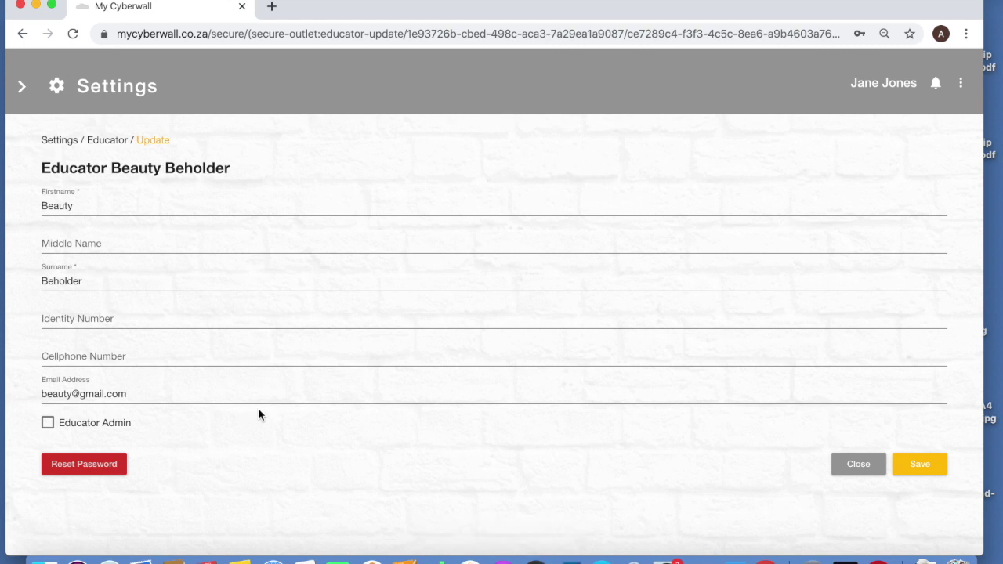
scroll(258, 414, "down", 1)
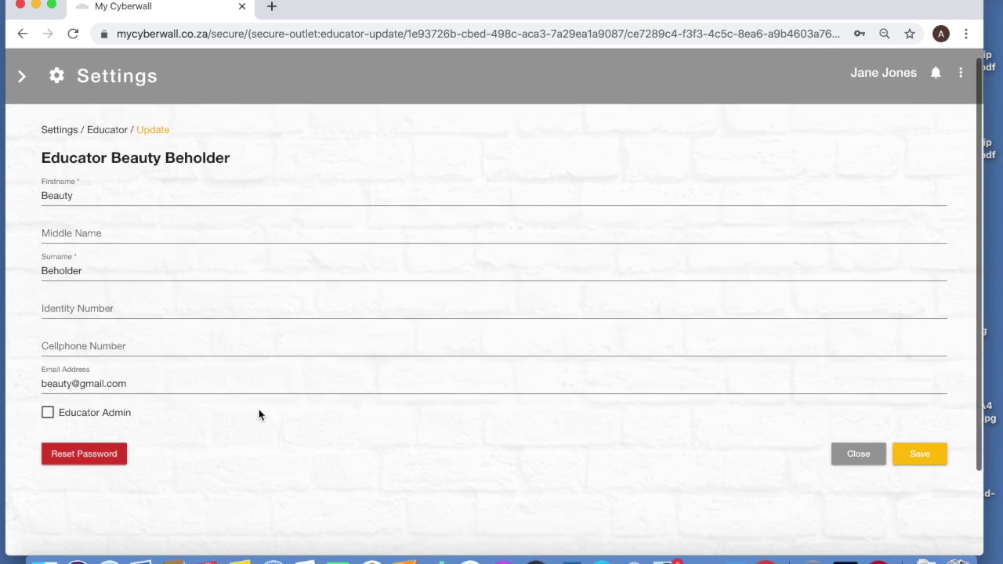
left_click(927, 455)
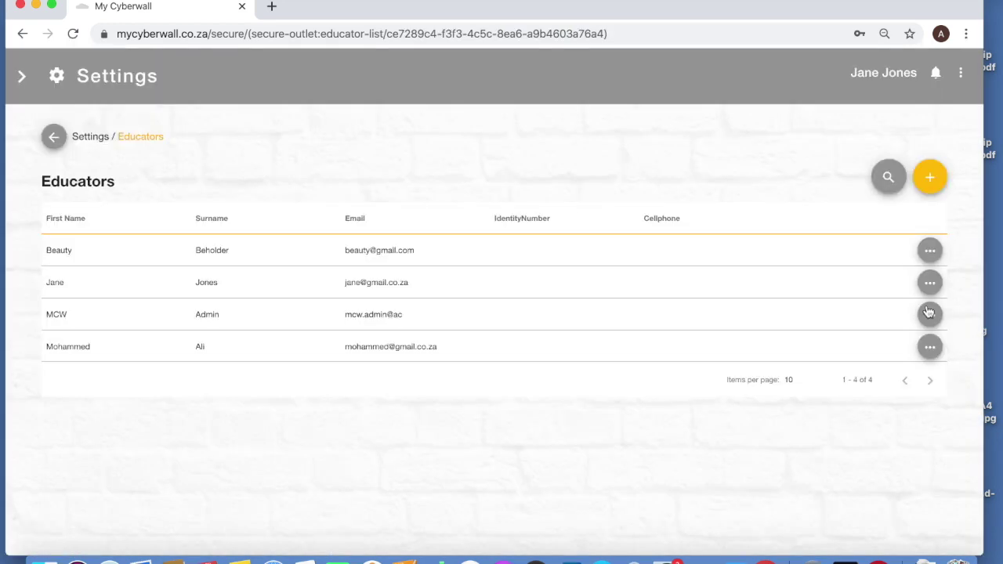
Reopen the first educator's record through its options and close it without further changes
left_click(928, 251)
left_click(921, 255)
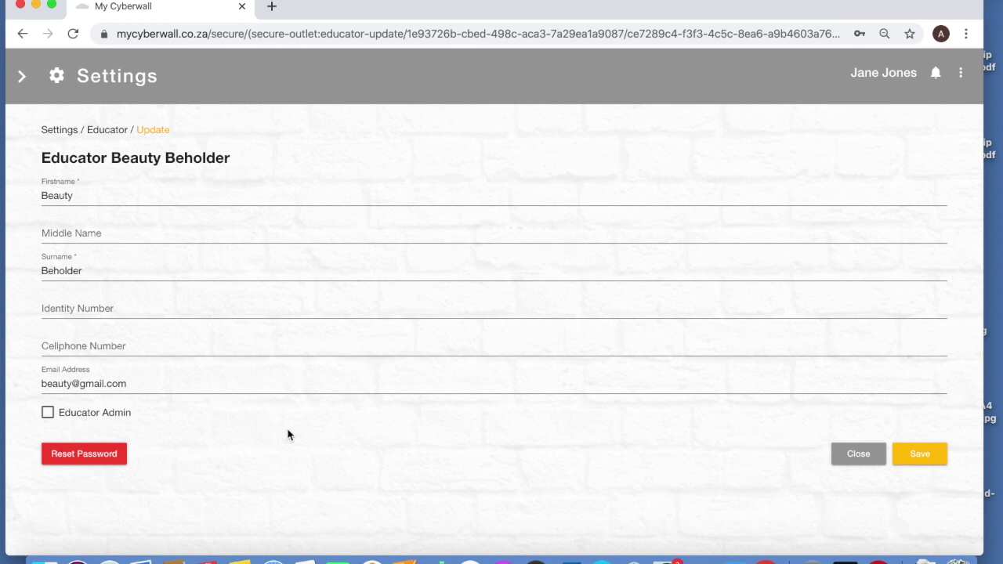
left_click(855, 461)
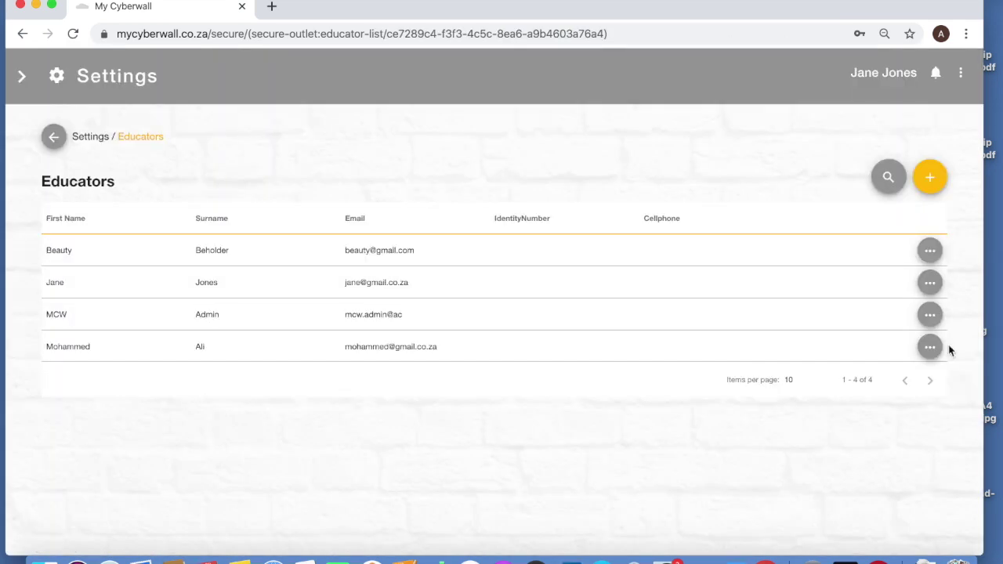
Delete the fourth educator from the list and confirm the deletion
left_click(930, 347)
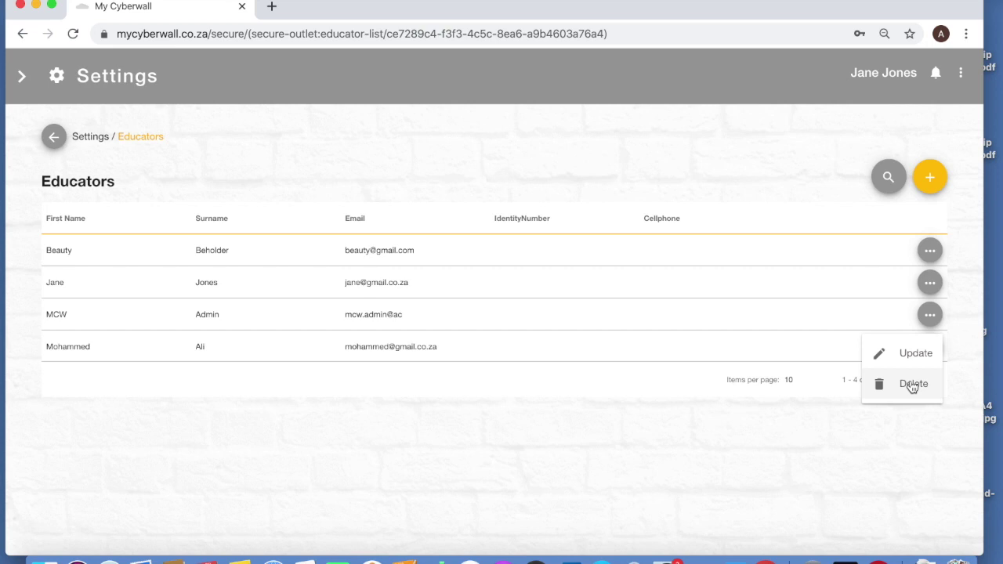
left_click(911, 385)
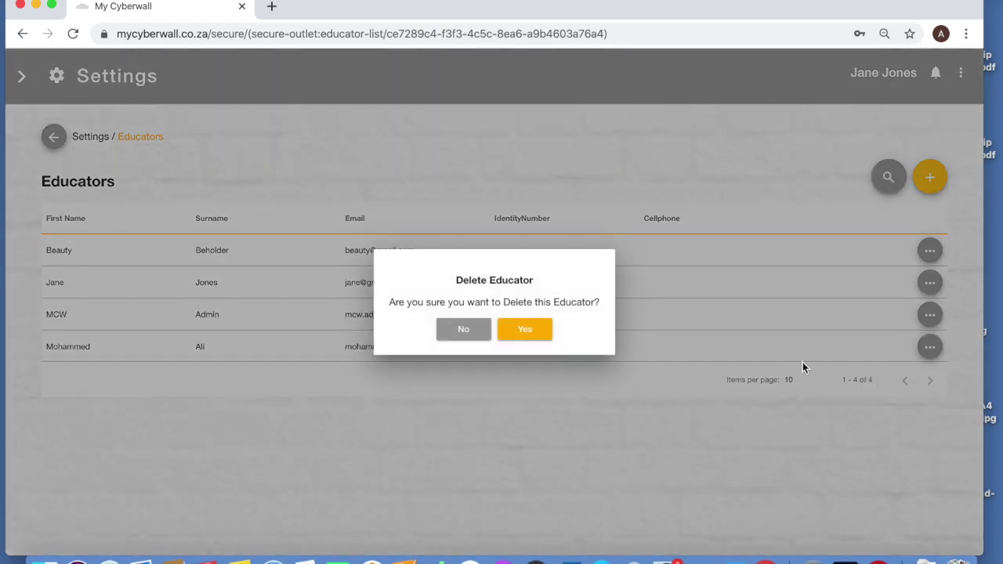
left_click(525, 331)
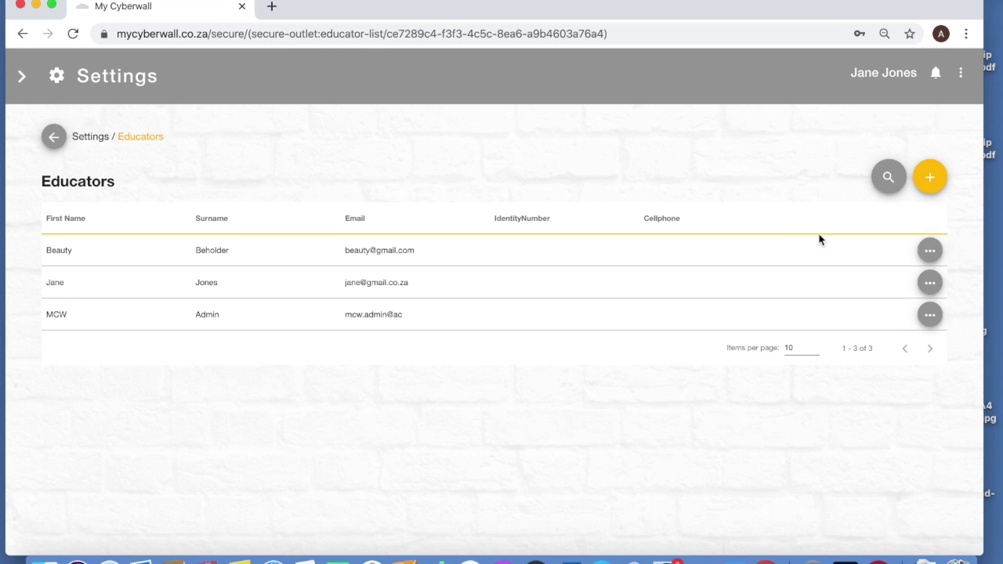
Start a new educator record and enter the educator's first name and surname
left_click(930, 175)
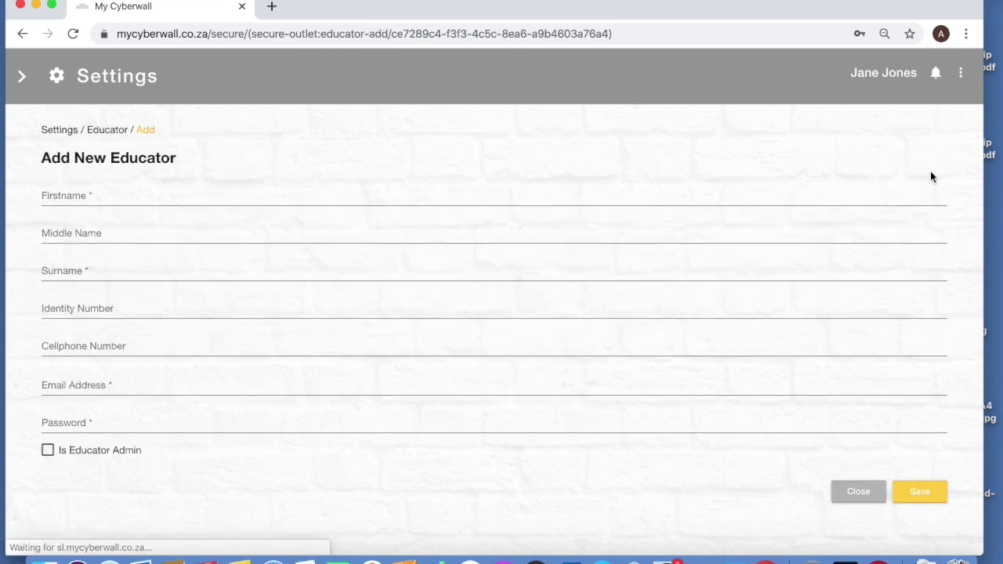
left_click(251, 194)
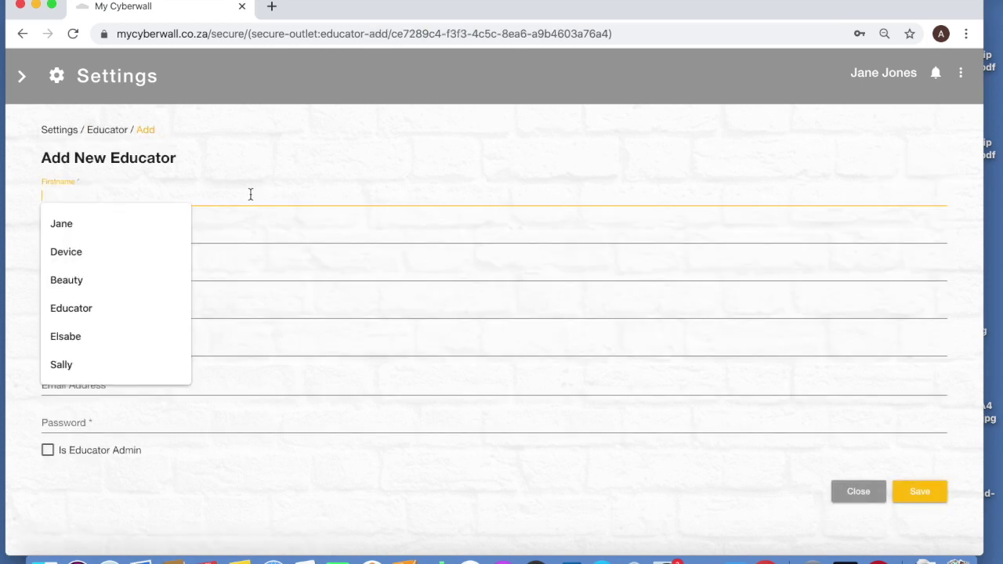
type("Angela")
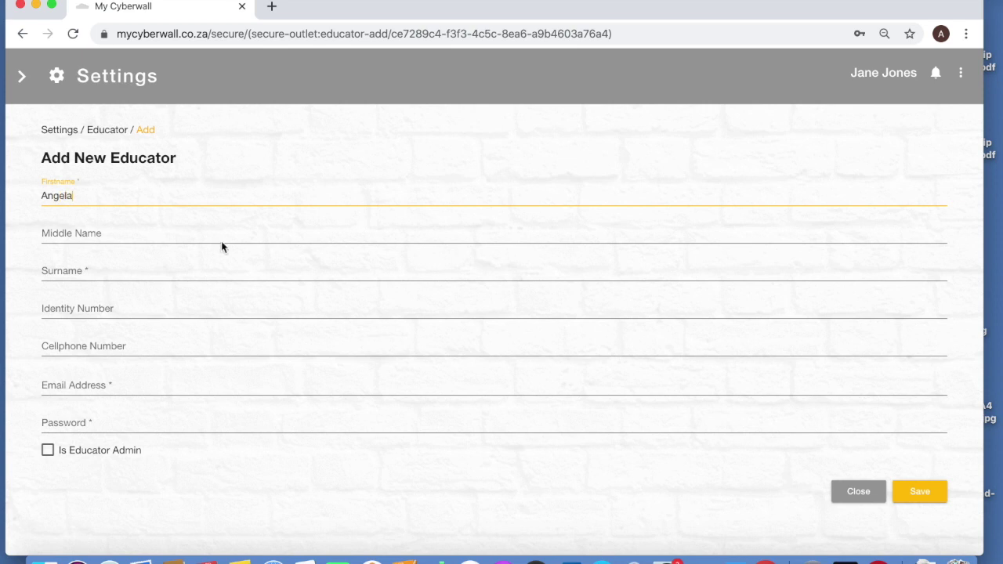
left_click(148, 269)
type("Apple")
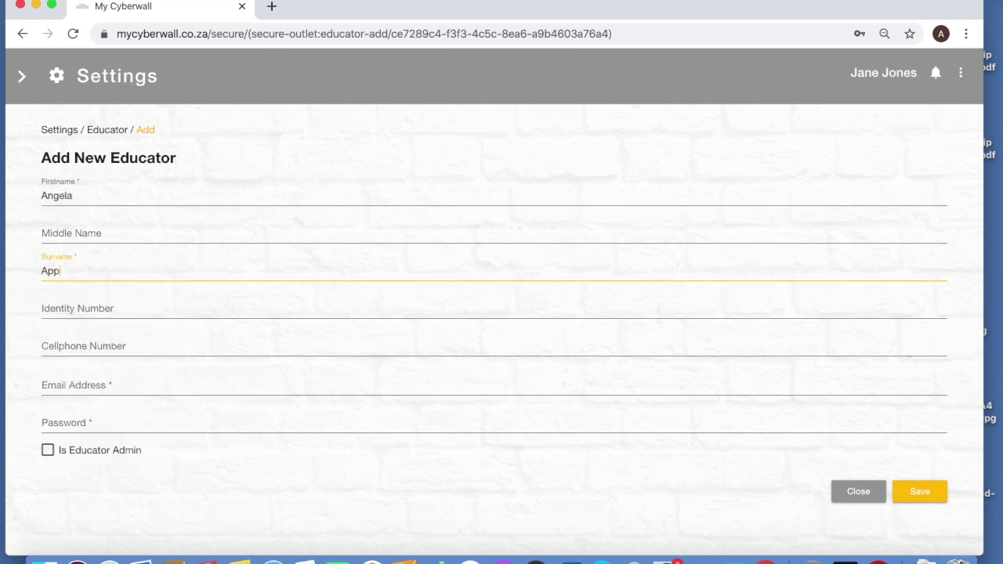
Enter the educator's e-mail address, fixing its typo, and a password, then save
left_click(108, 381)
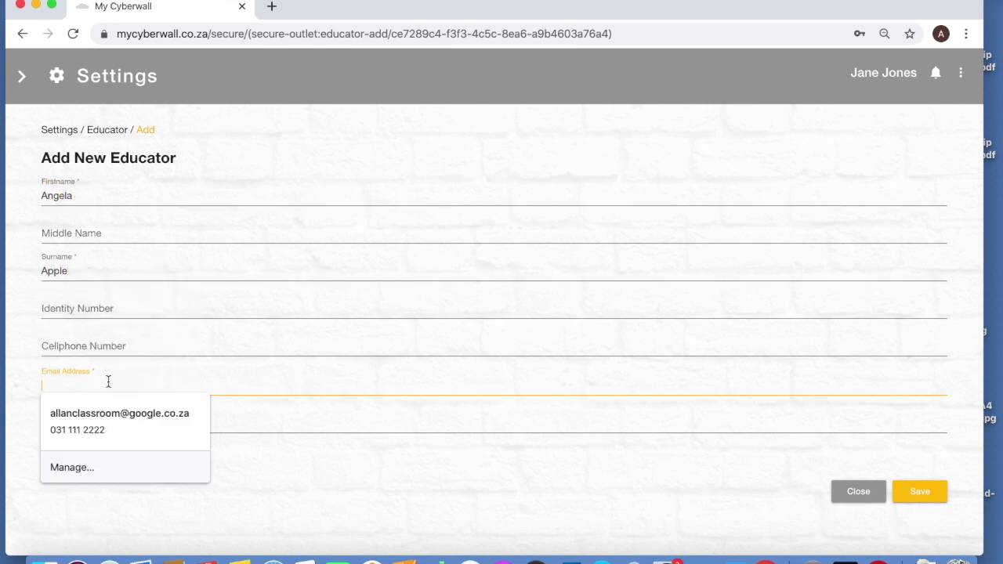
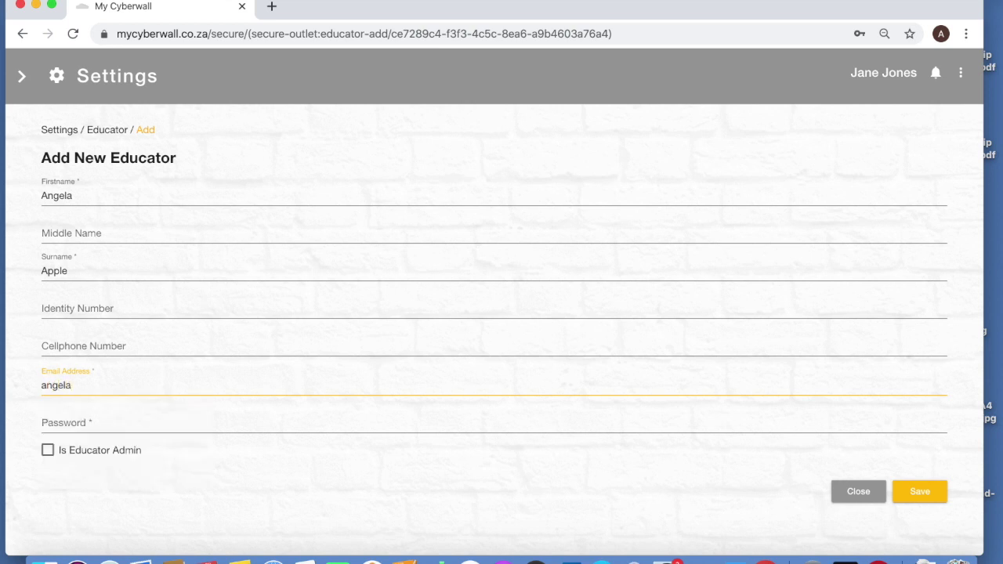
left_click(118, 385)
key("BackSpace")
left_click(91, 423)
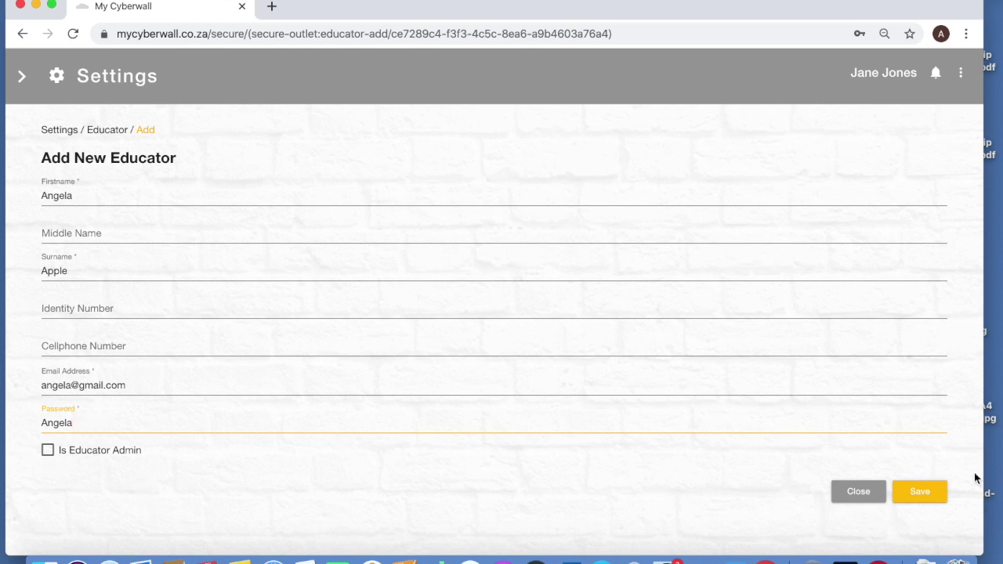
left_click(921, 492)
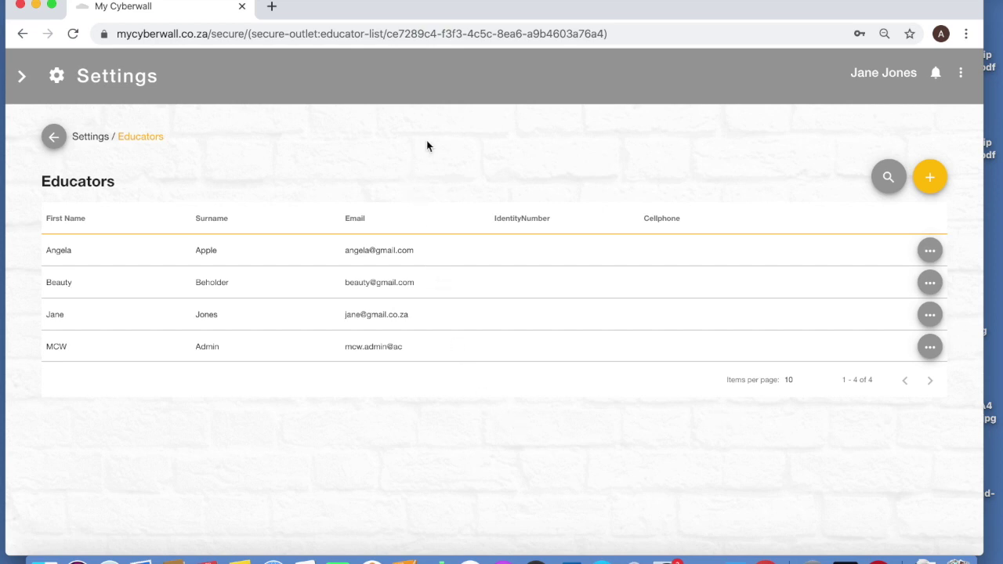
Scroll up the reloaded Educators list to see all four educator accounts
scroll(427, 145, "up", 1)
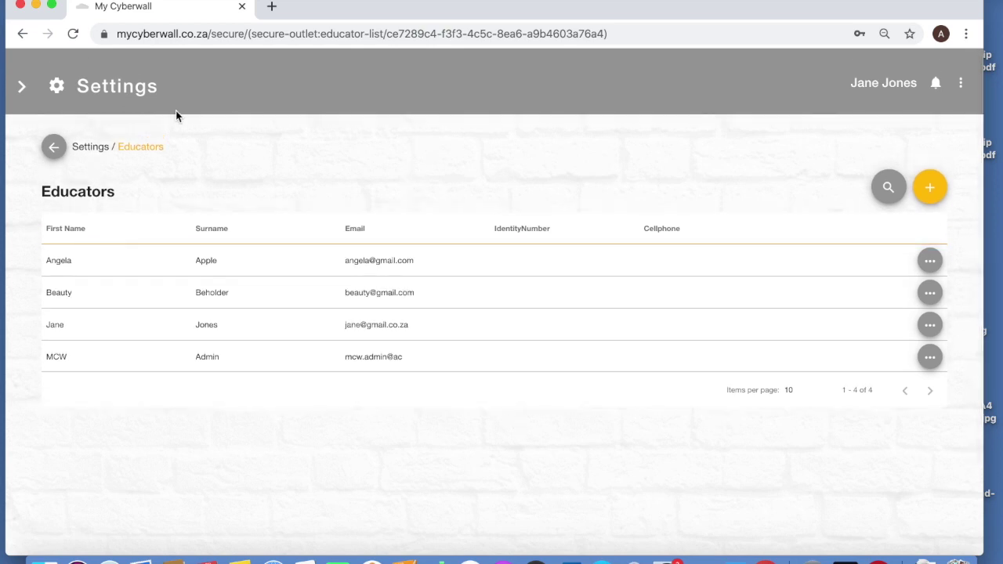
Go to the Resources page from the side menu and scroll through its cards
left_click(22, 87)
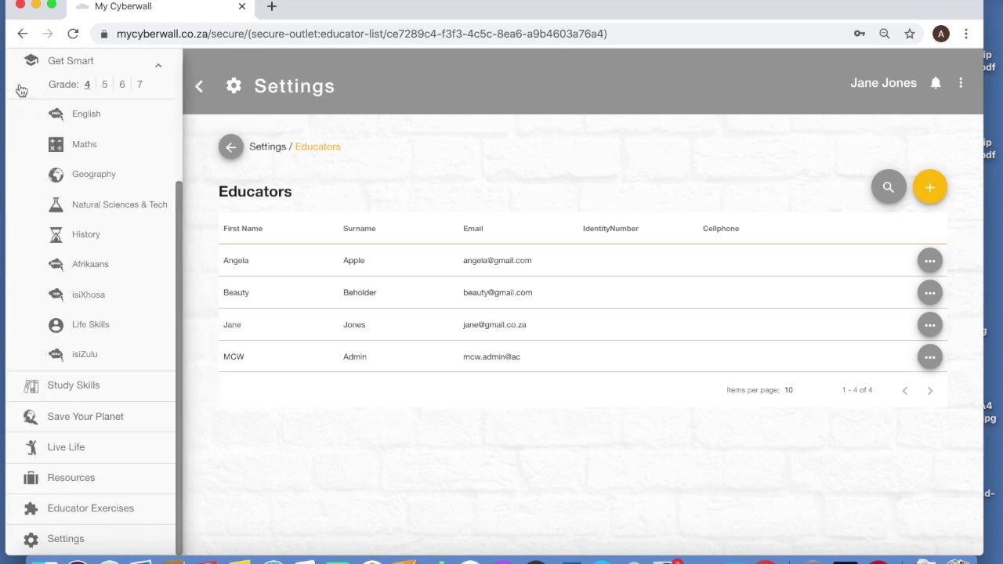
left_click(71, 480)
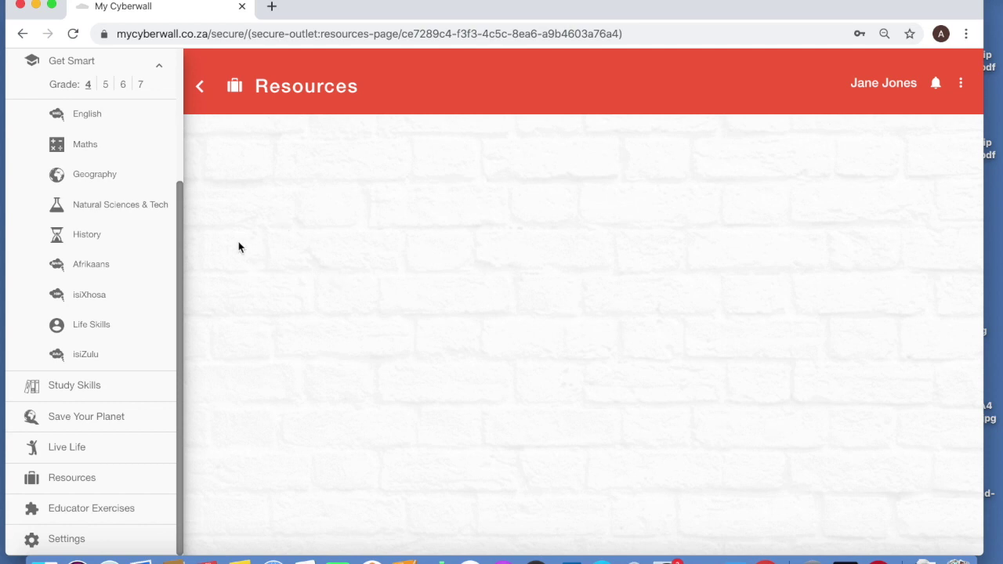
mouse_move(179, 201)
left_mouse_down()
mouse_move(185, 53)
mouse_move(180, 204)
left_mouse_up()
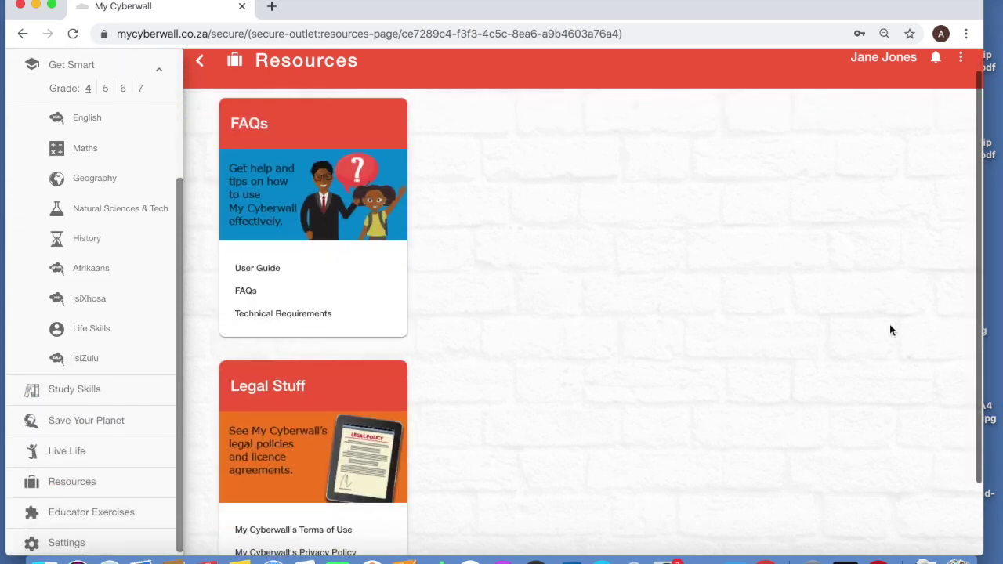
scroll(889, 330, "down", 2)
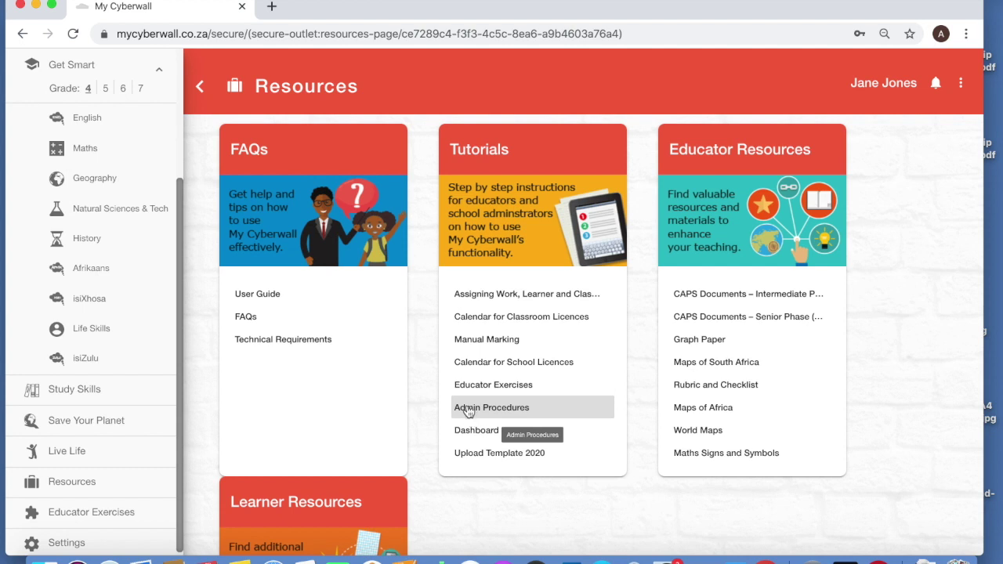
View the Admin Procedures tutorial and its Admin_Procedures_Feb2019.pdf attachment, then return to Resources
left_click(468, 413)
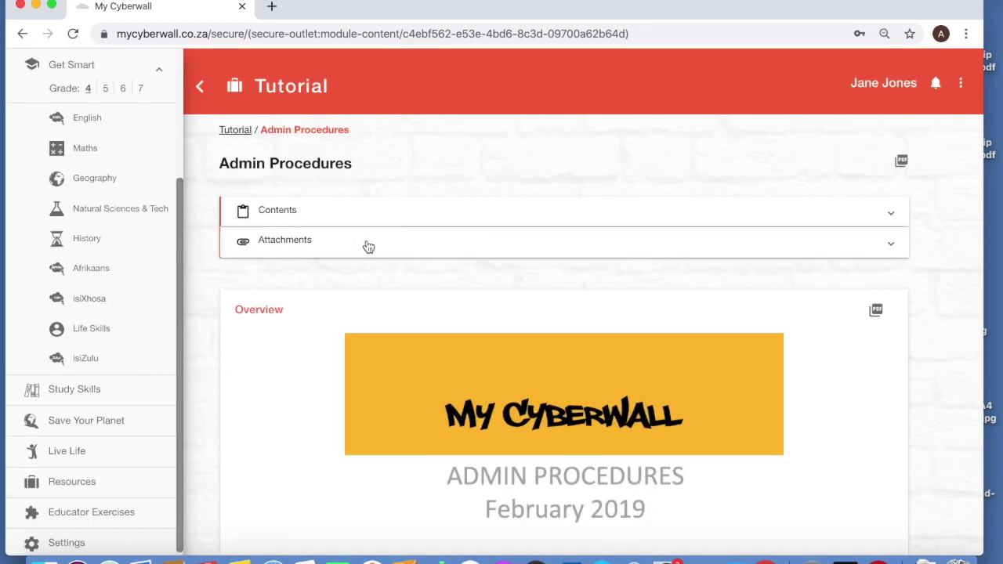
left_click(365, 247)
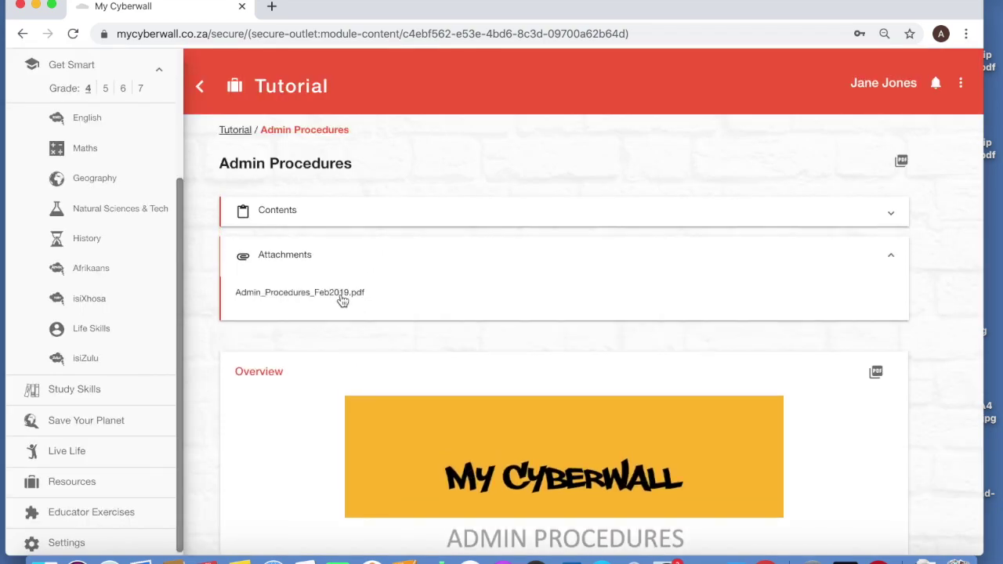
scroll(451, 331, "down", 10)
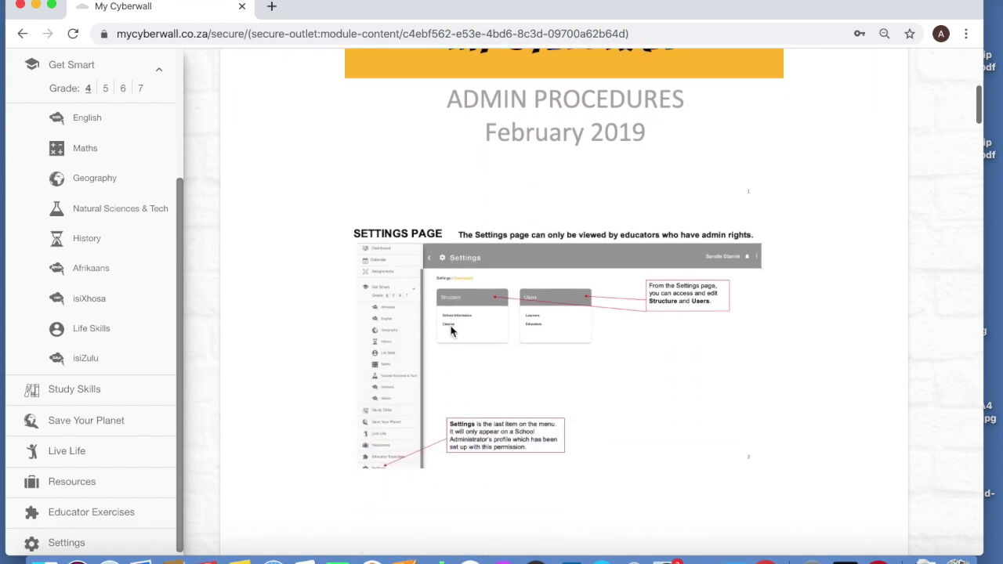
scroll(451, 332, "down", 5)
scroll(451, 331, "up", 20)
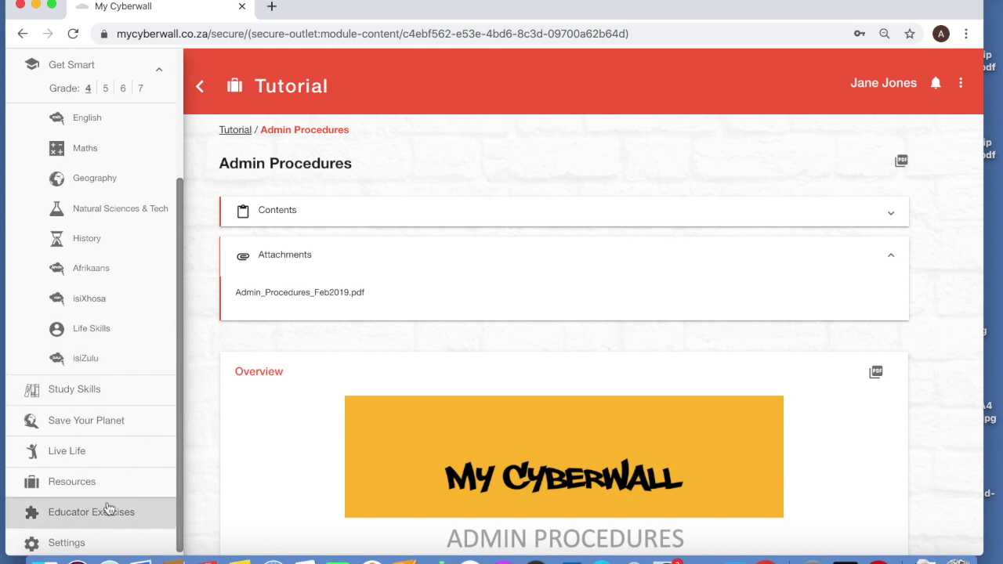
left_click(84, 484)
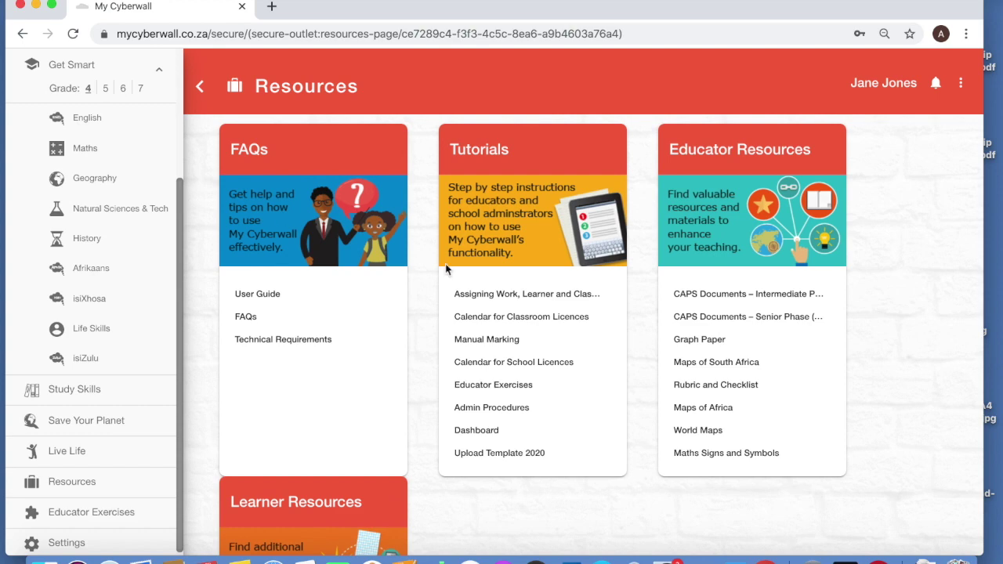
Scroll down the Resources page to the Legal Stuff card and back to the top
scroll(642, 310, "down", 6)
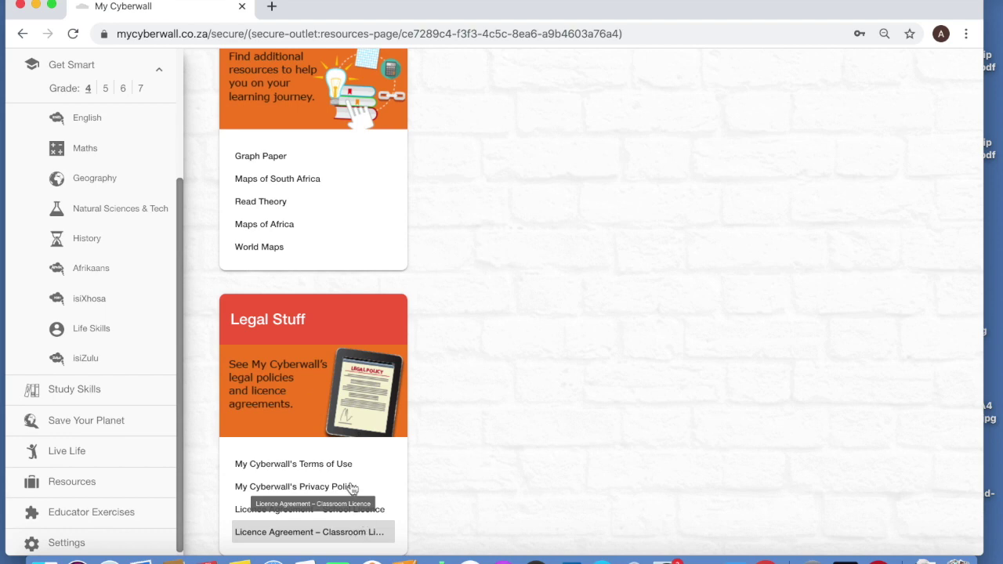
scroll(549, 336, "up", 1)
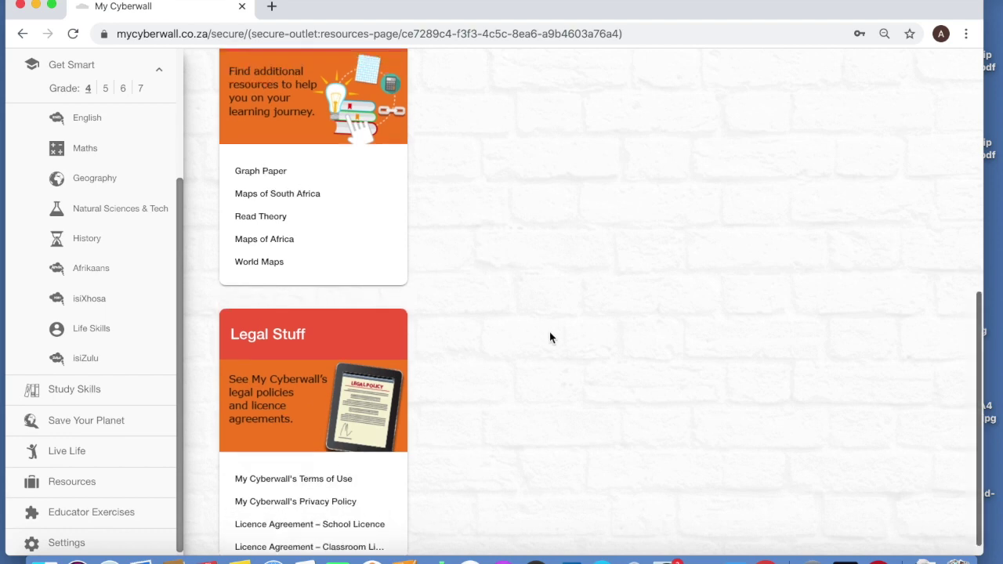
scroll(549, 337, "up", 10)
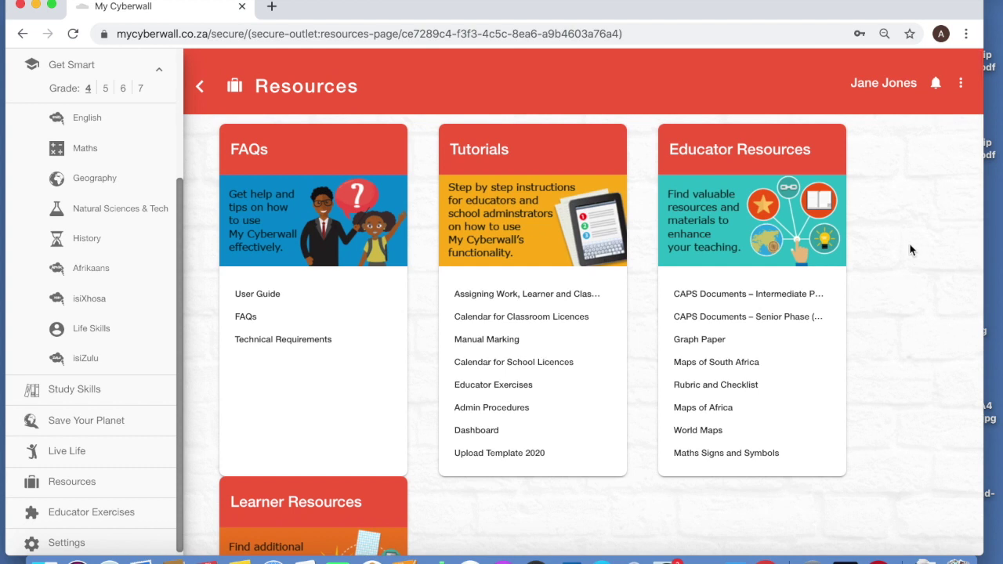